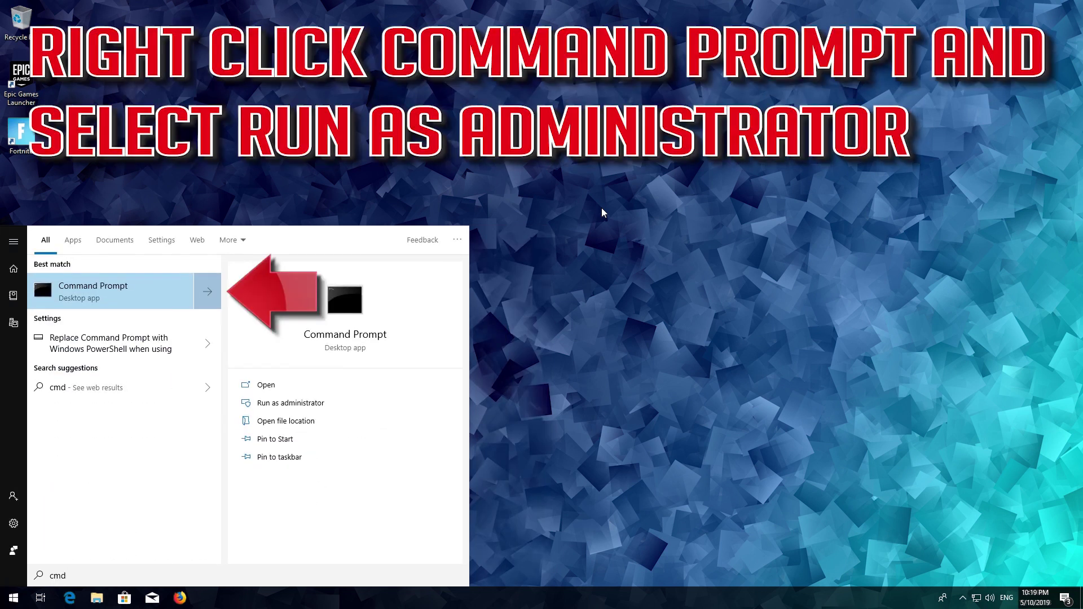
Launch Command Prompt as administrator from Start search and approve the UAC prompt
{"action": "right_click", "coordinate": [118, 292]}
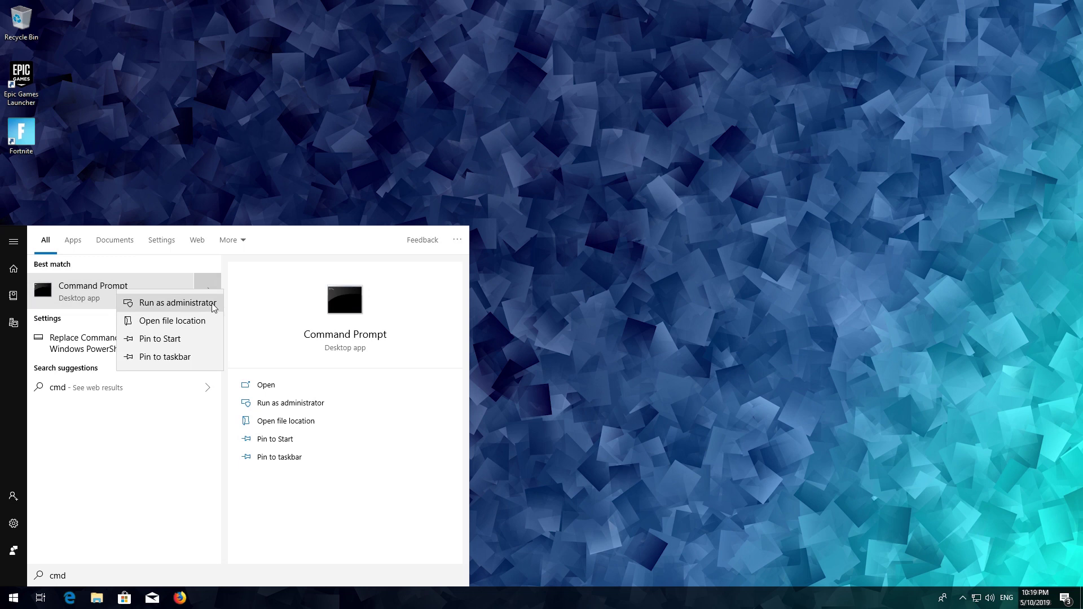
{"action": "left_click", "coordinate": [177, 304]}
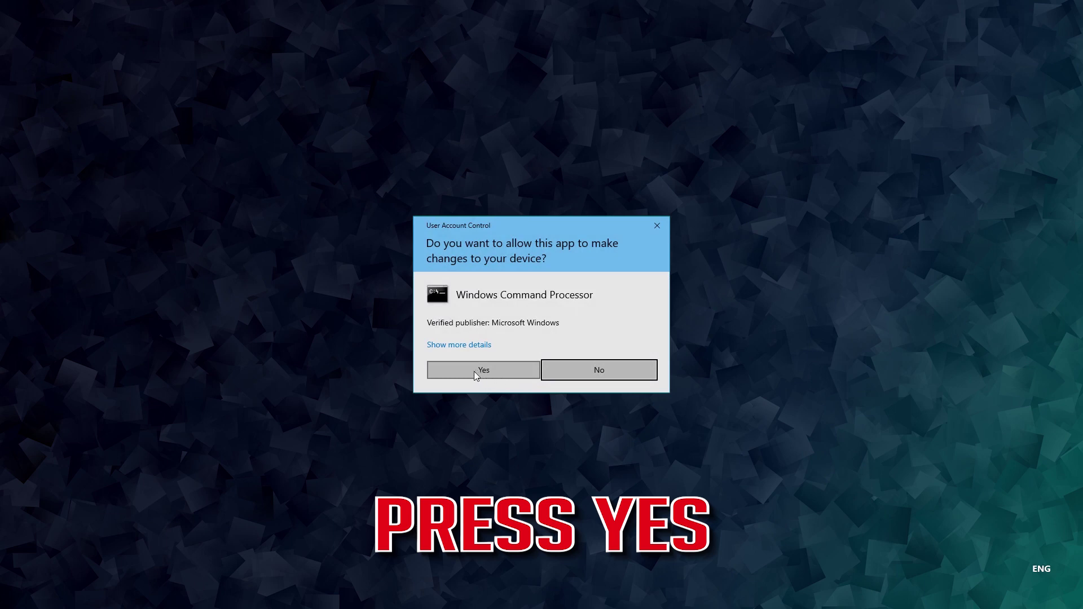
{"action": "left_click", "coordinate": [509, 368]}
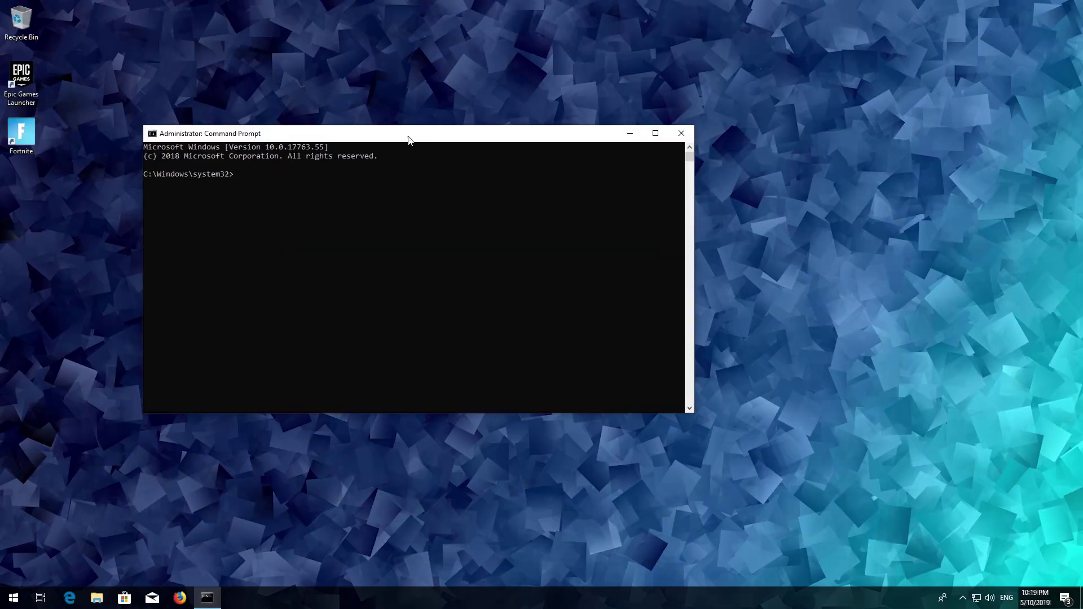
Move the elevated Command Prompt window toward the screen centre
{"action": "left_click_drag", "start_coordinate": [387, 129], "coordinate": [552, 150]}
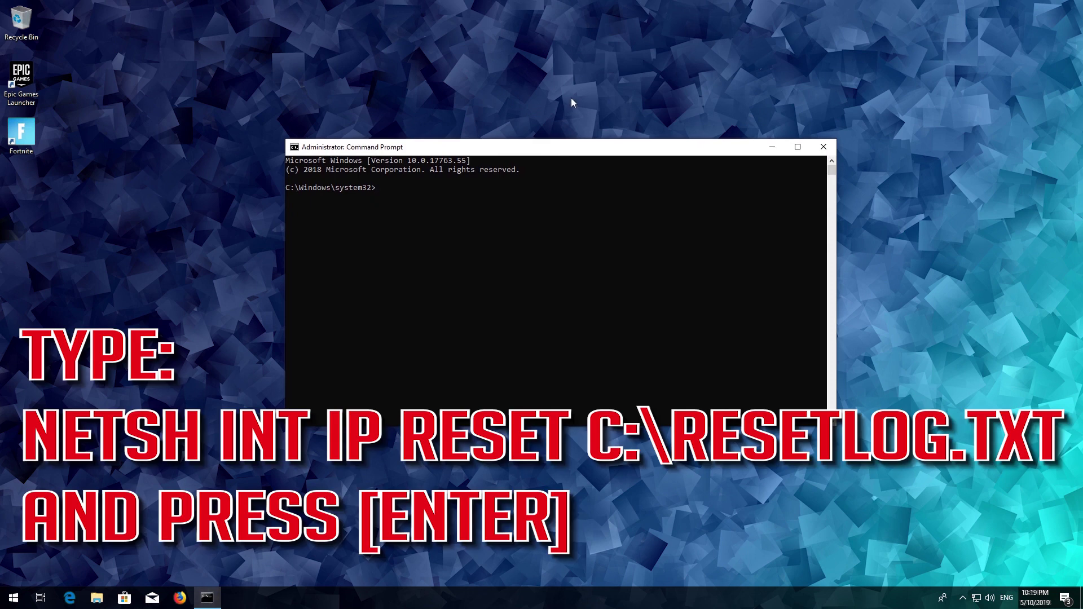
{"action": "type", "text": "netsh int "}
{"action": "type", "text": "ip reset"}
{"action": "type", "text": " C:\\"}
{"action": "type", "text": "resetl"}
{"action": "type", "text": "og.tx"}
{"action": "type", "text": "t"}
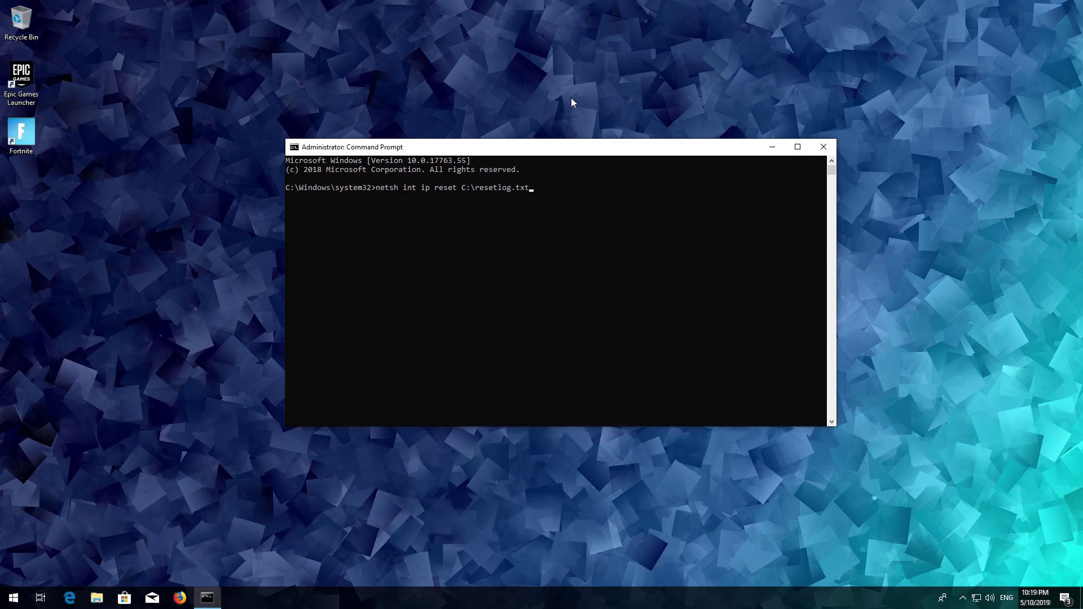
Run netsh int ip reset, netsh winsock reset and ipconfig /flushdns, then exit the console
{"action": "key", "text": "Return"}
{"action": "type", "text": "ne"}
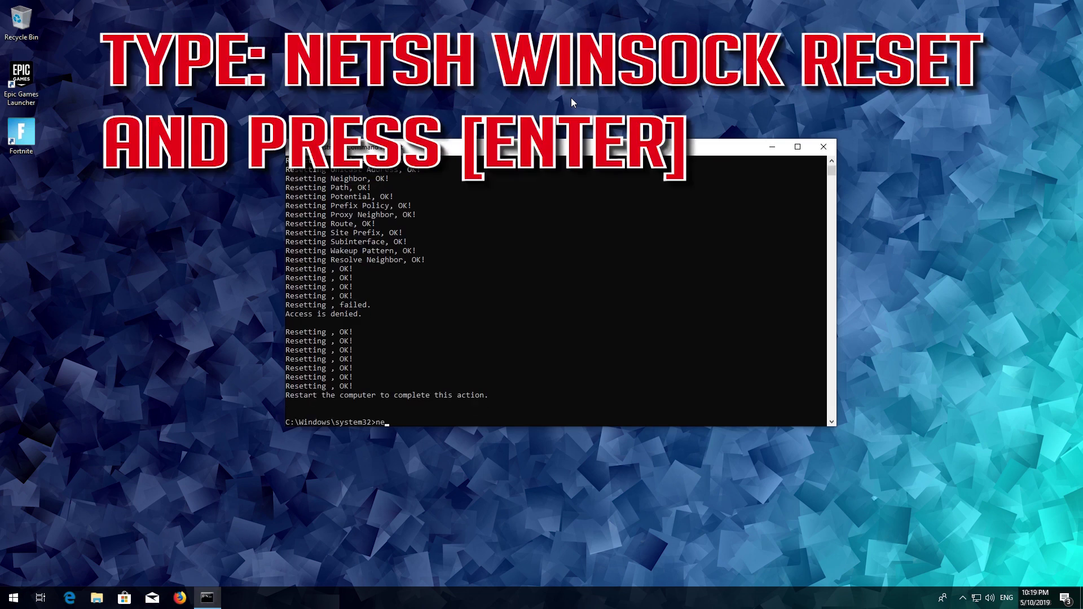
{"action": "type", "text": "tsh w"}
{"action": "type", "text": "insock r"}
{"action": "type", "text": "eset"}
{"action": "key", "text": "Return"}
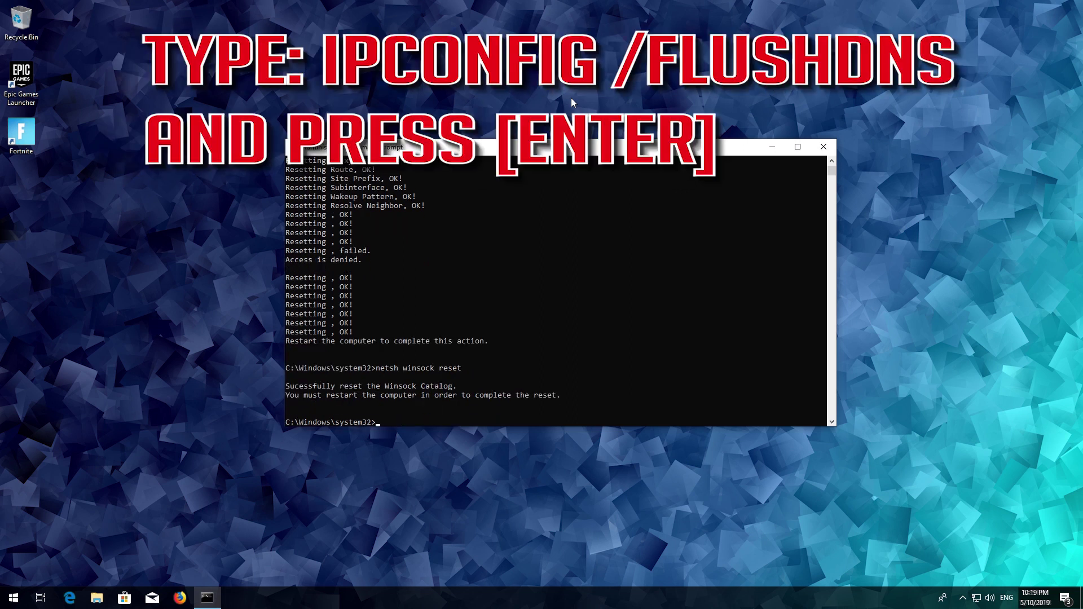
{"action": "type", "text": "ipcon"}
{"action": "type", "text": "fig /f"}
{"action": "type", "text": "lushdns"}
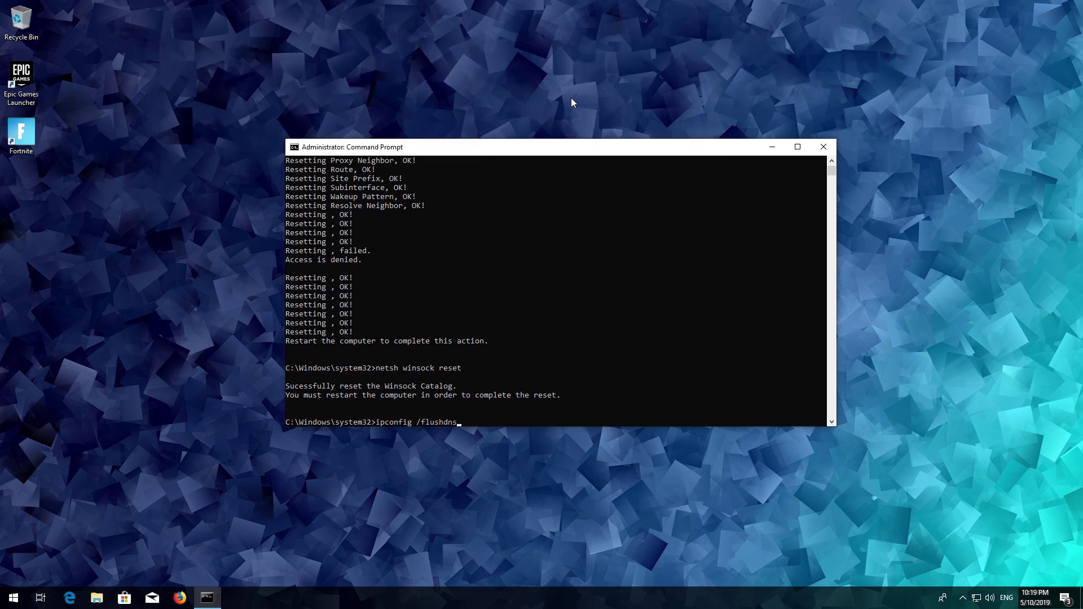
{"action": "key", "text": "Return"}
{"action": "type", "text": "e"}
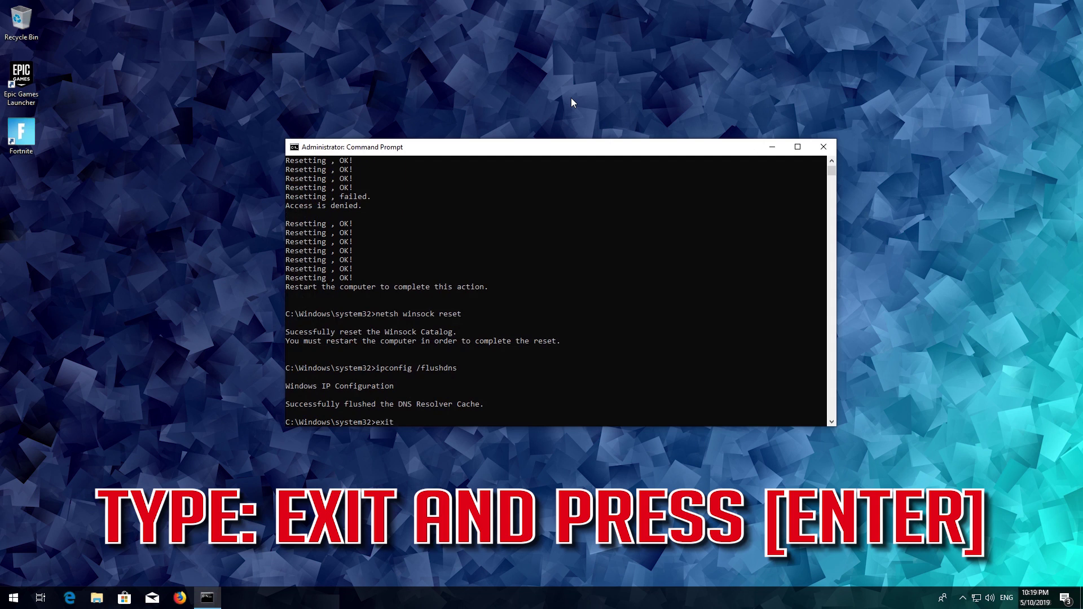
{"action": "key", "text": "Return"}
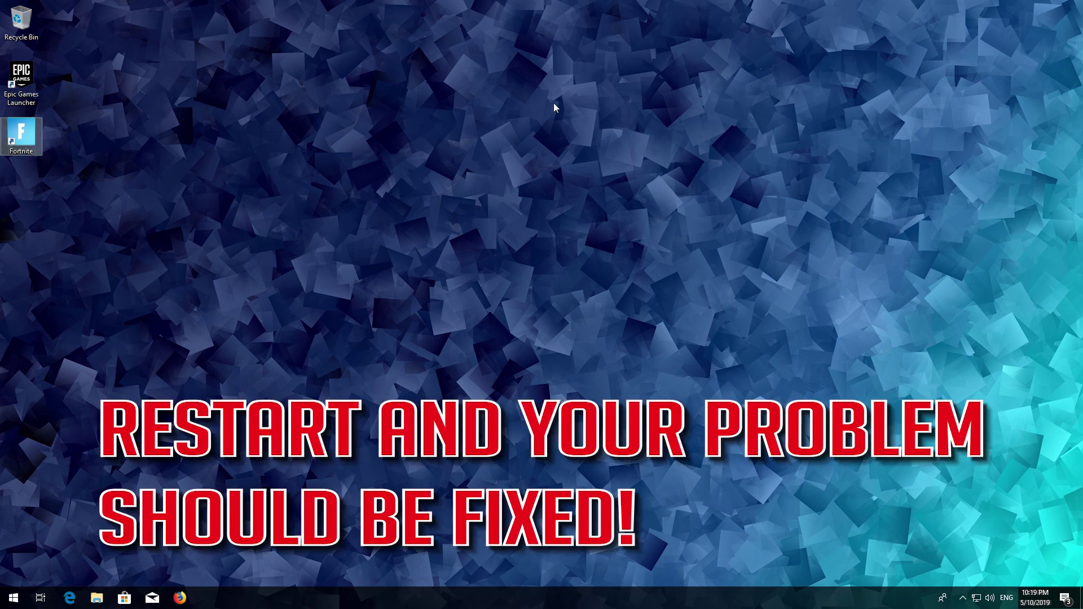
Restart the PC using the Start menu's Power options
{"action": "left_click", "coordinate": [3, 600]}
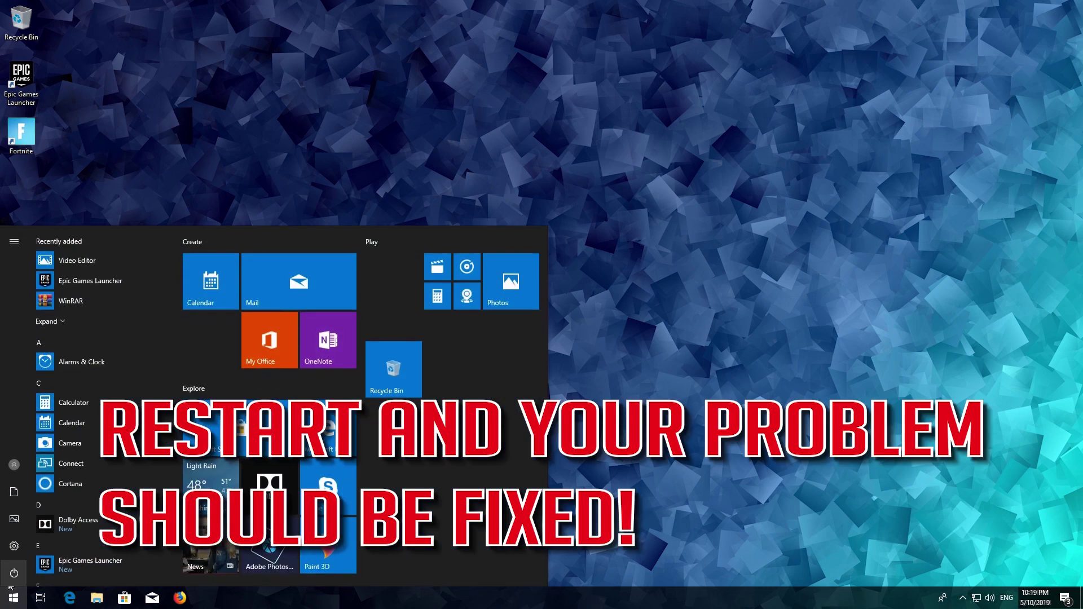
{"action": "left_click", "coordinate": [14, 574]}
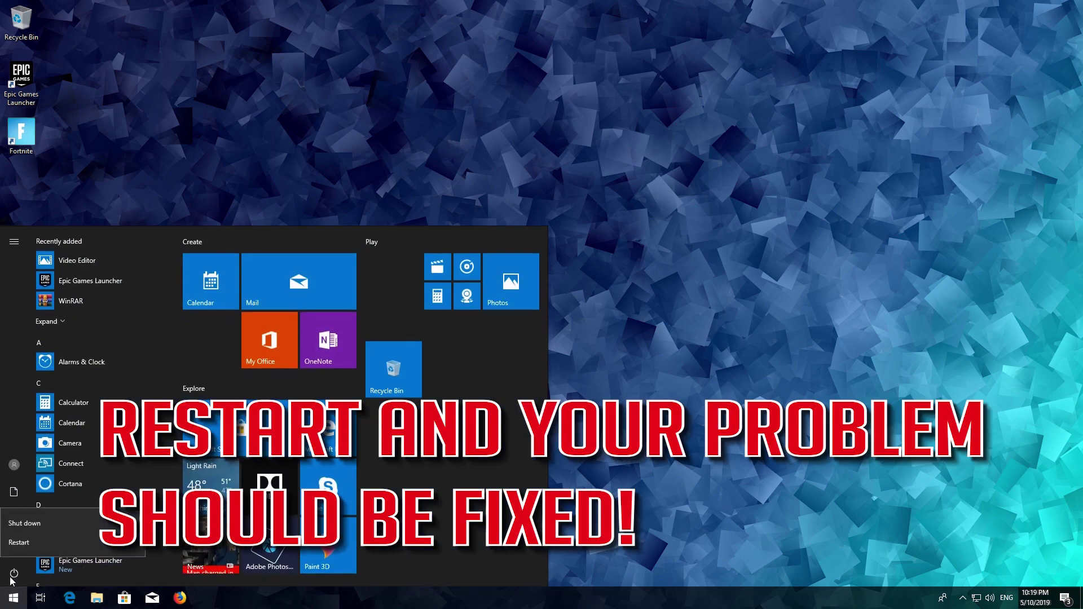
{"action": "left_click", "coordinate": [19, 543]}
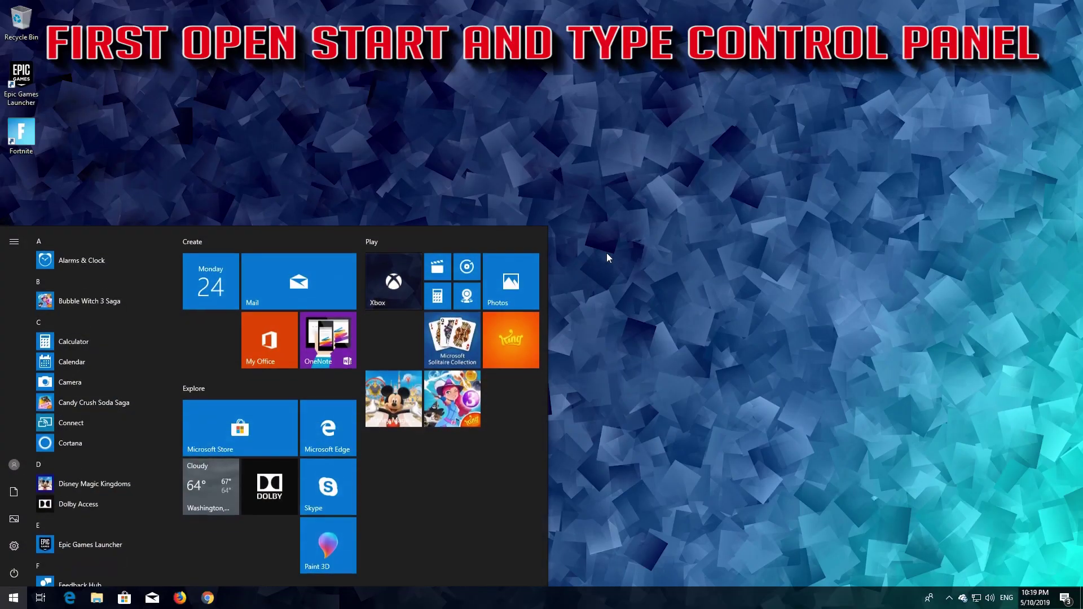
{"action": "type", "text": "control"}
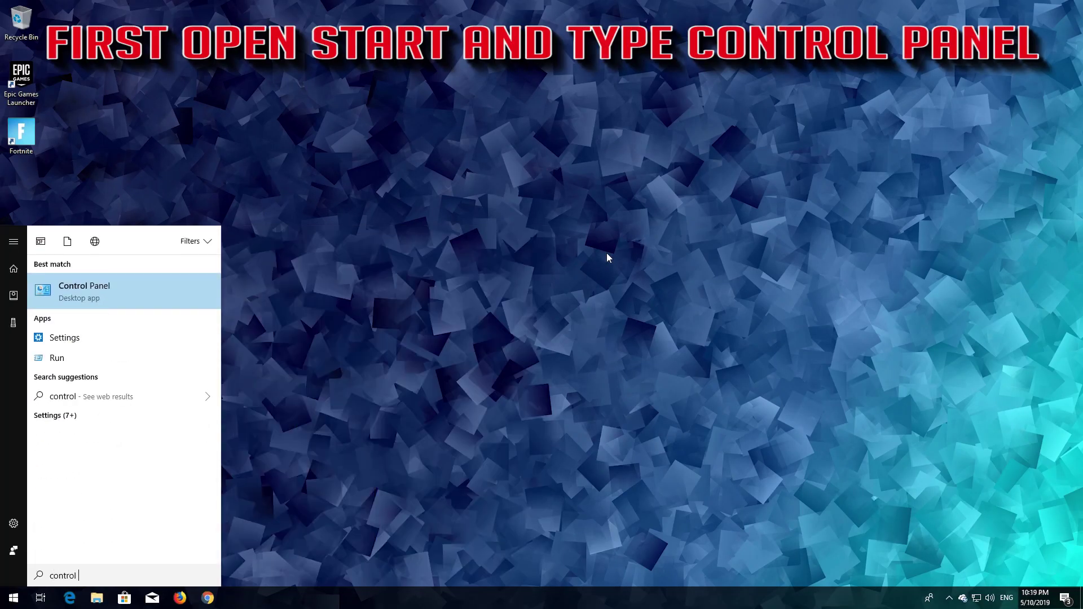
{"action": "type", "text": " panel"}
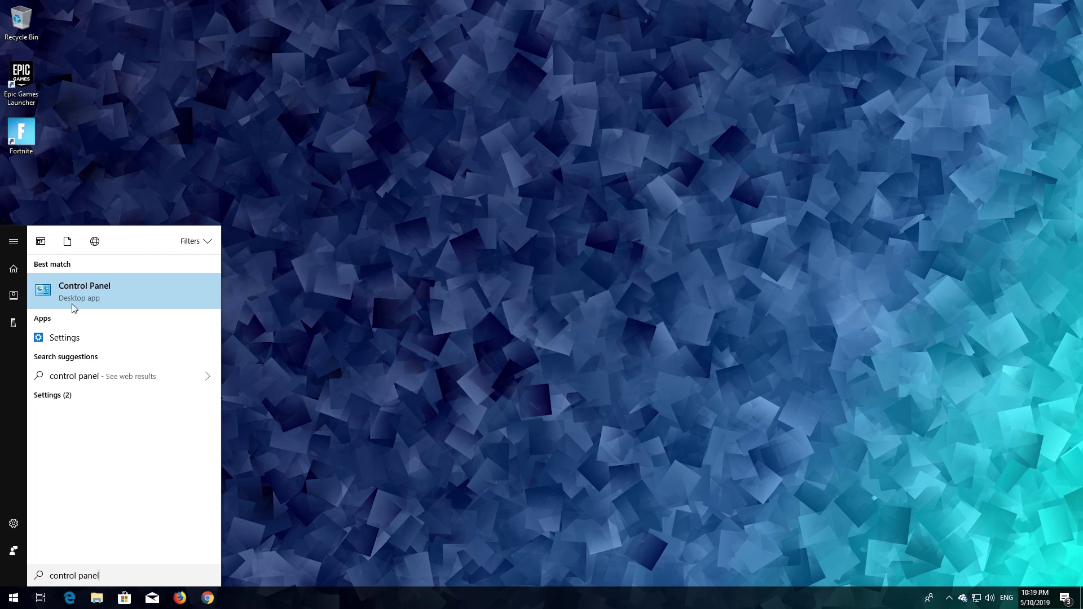
Reach Network and Sharing Center via Control Panel's Network and Internet category
{"action": "left_click", "coordinate": [72, 304]}
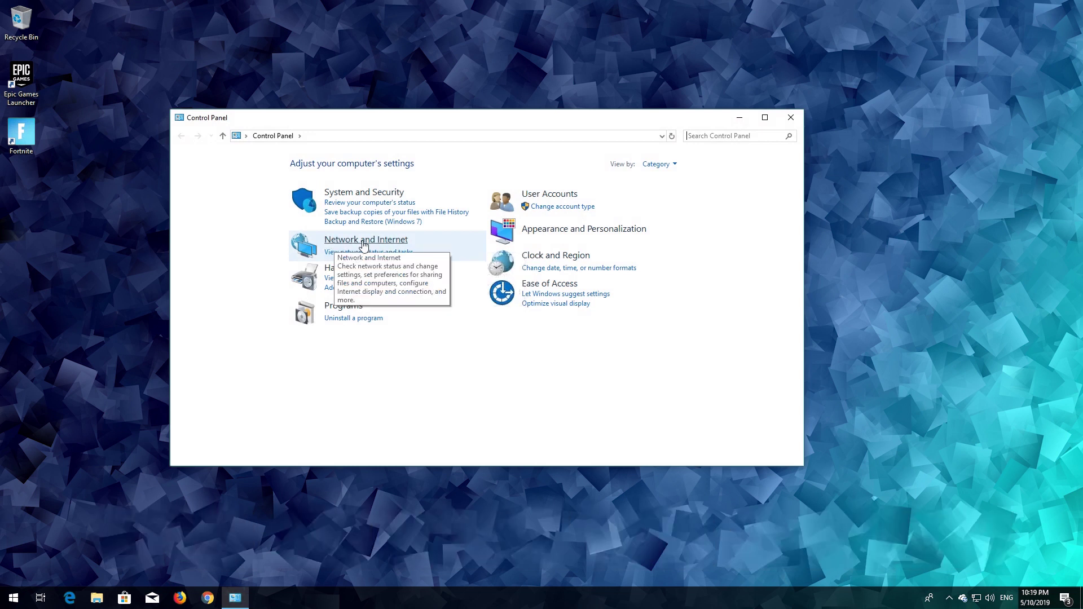
{"action": "left_click", "coordinate": [364, 244]}
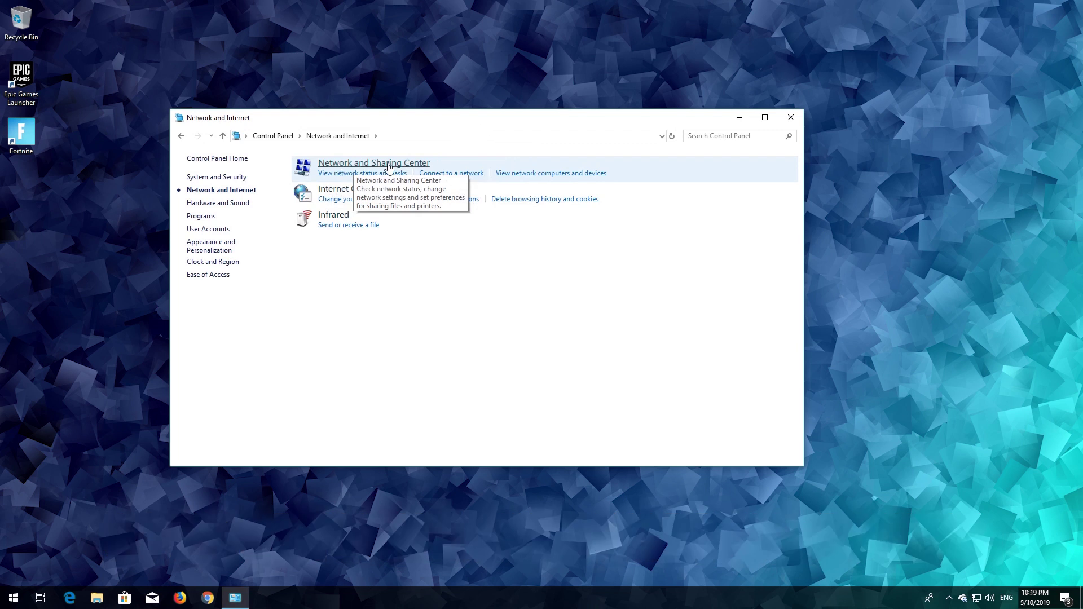
{"action": "left_click", "coordinate": [389, 166]}
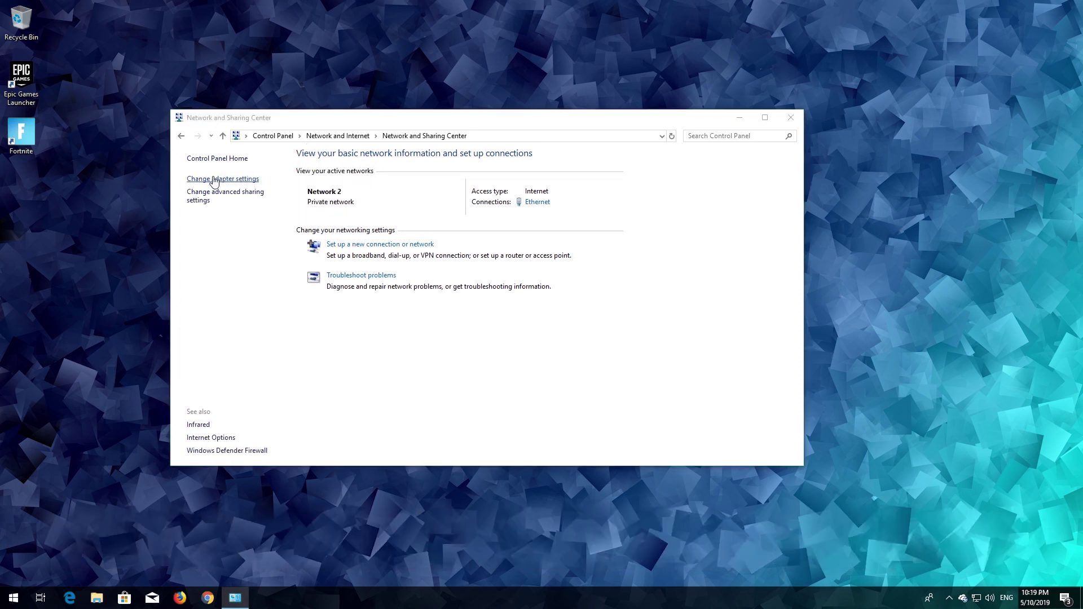
Open the Ethernet adapter's Properties from the network adapters list
{"action": "left_click", "coordinate": [214, 179]}
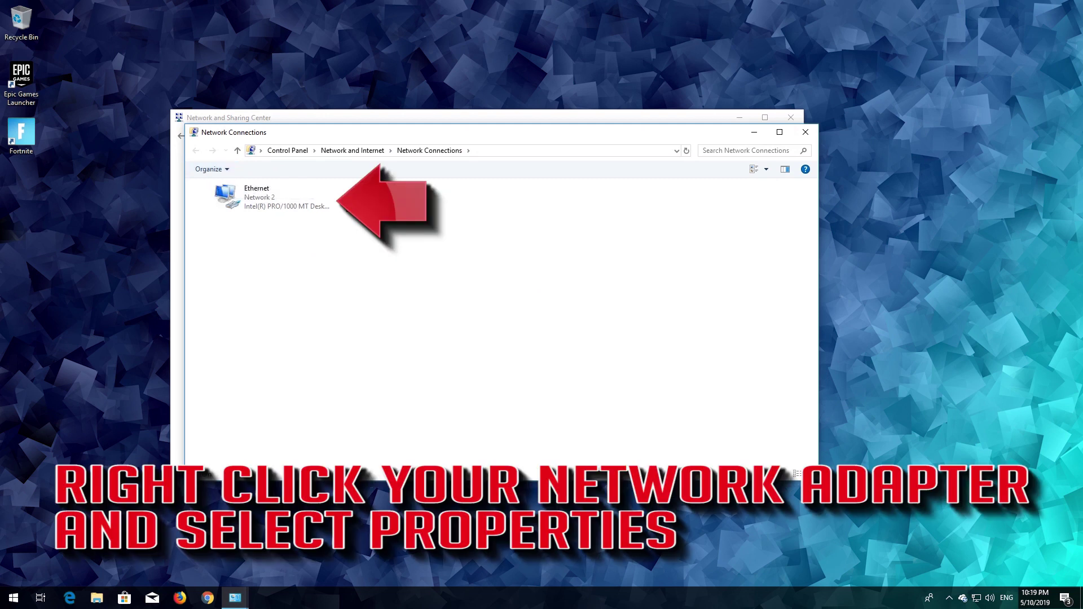
{"action": "right_click", "coordinate": [268, 200]}
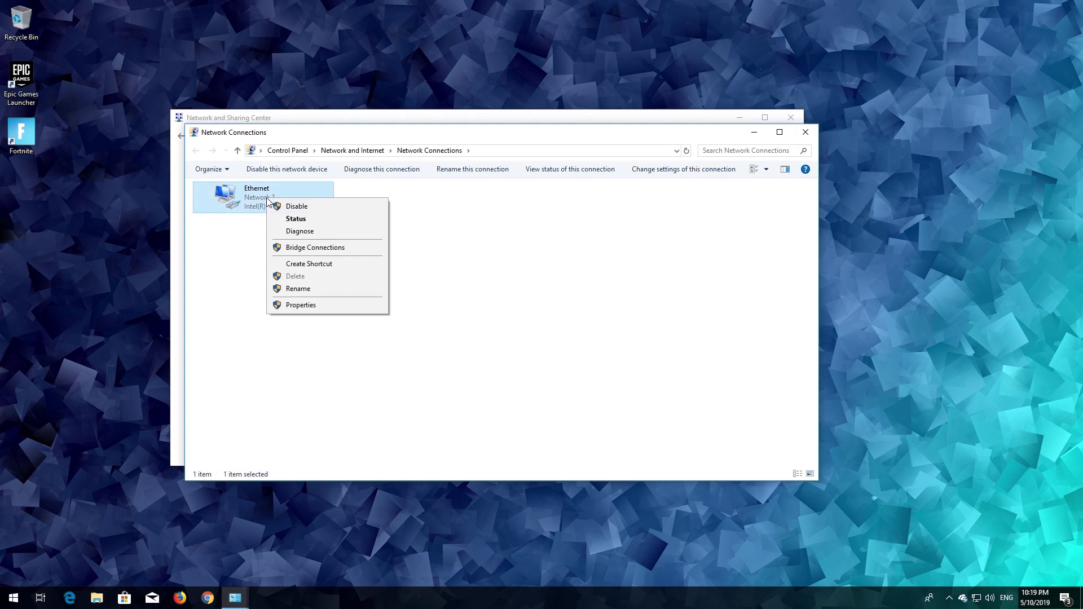
{"action": "left_click", "coordinate": [308, 307]}
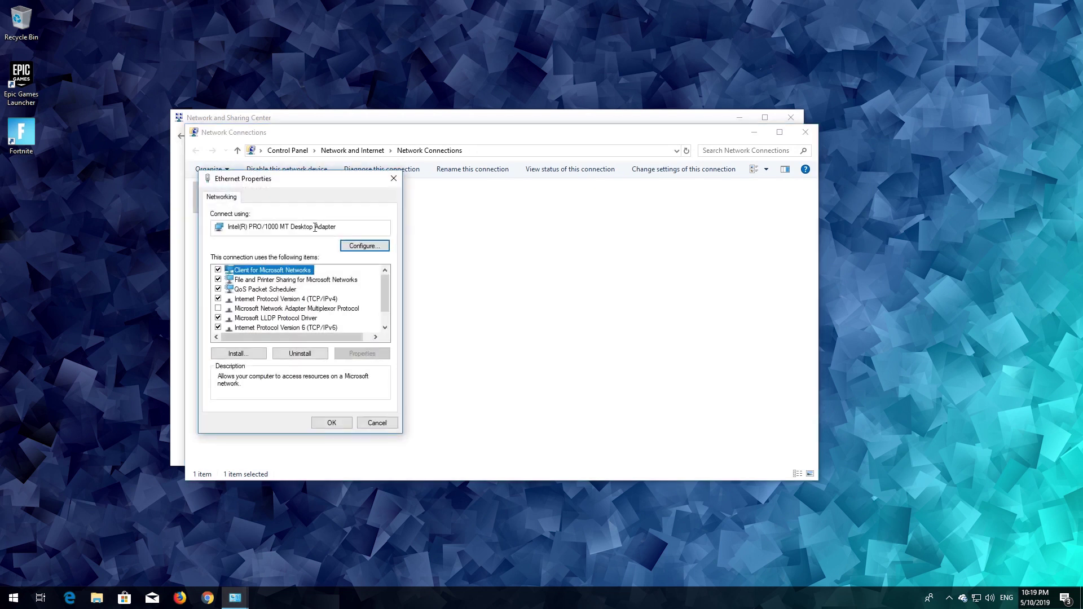
{"action": "left_click_drag", "start_coordinate": [315, 186], "coordinate": [520, 192]}
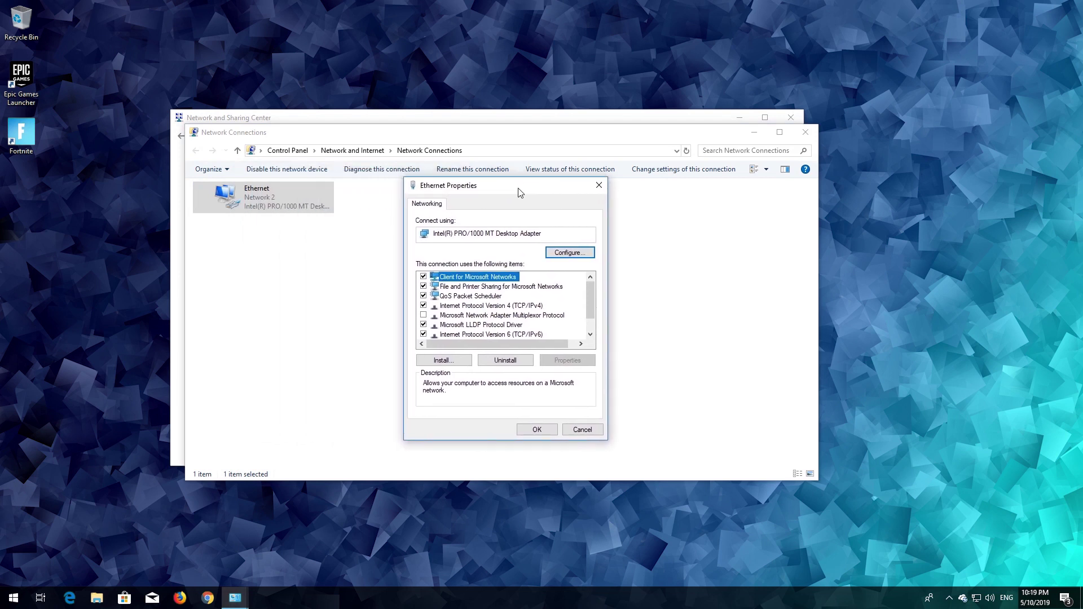
Set the IPv4 DNS servers to 1.1.1.1 preferred and 1.0.0.1 alternate
{"action": "left_click", "coordinate": [499, 309]}
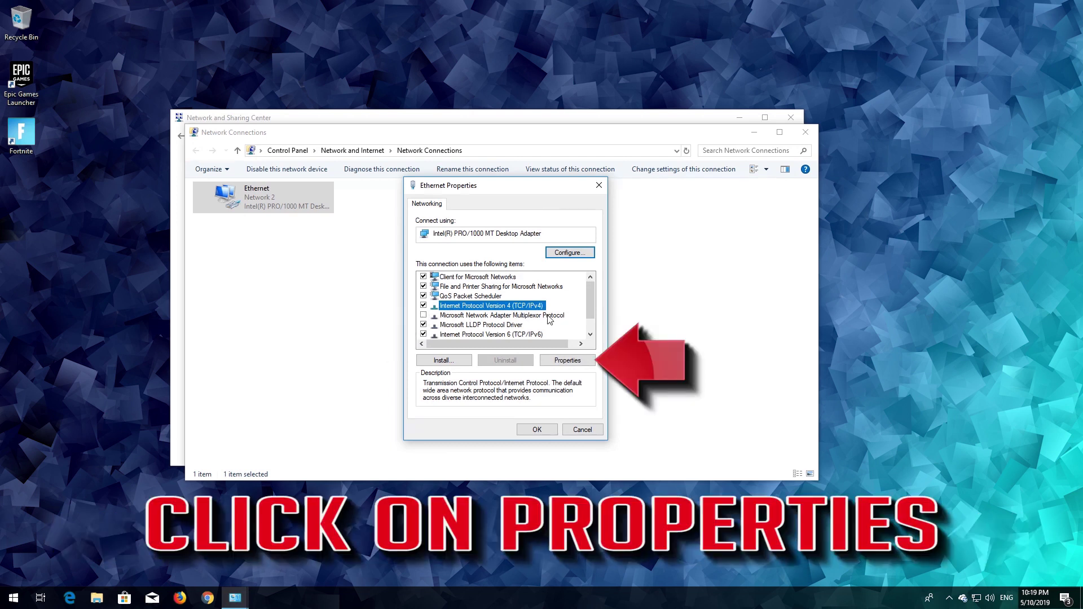
{"action": "left_click", "coordinate": [577, 363]}
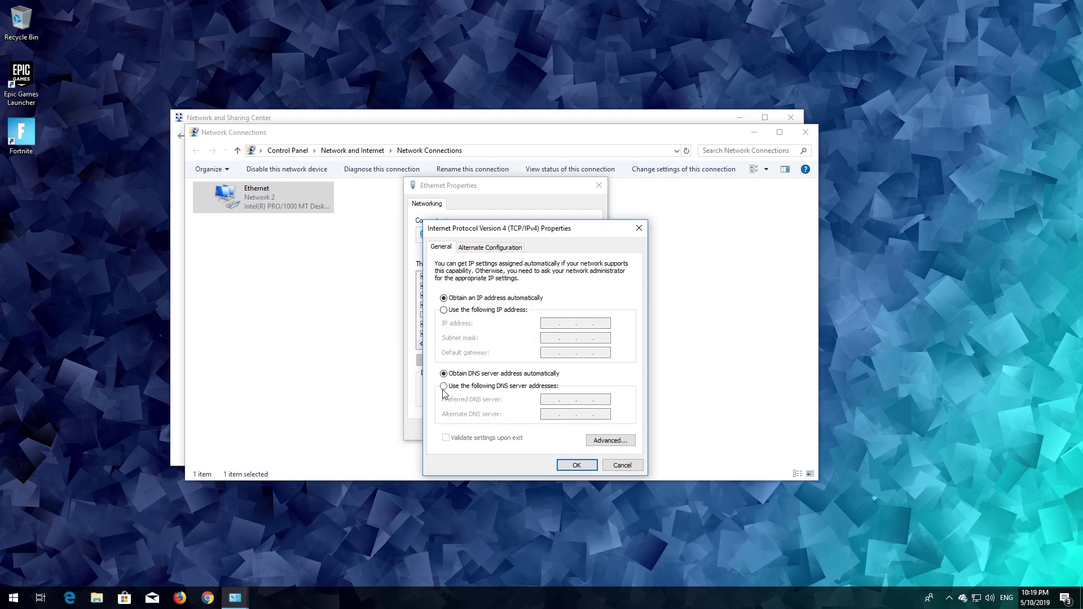
{"action": "left_click", "coordinate": [444, 387]}
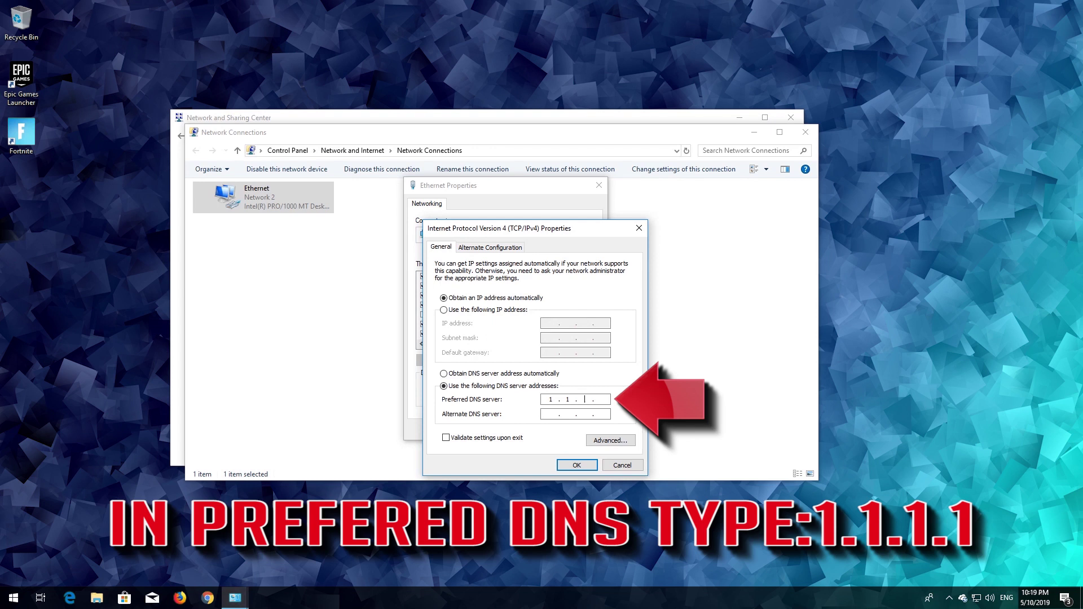
{"action": "type", "text": "1"}
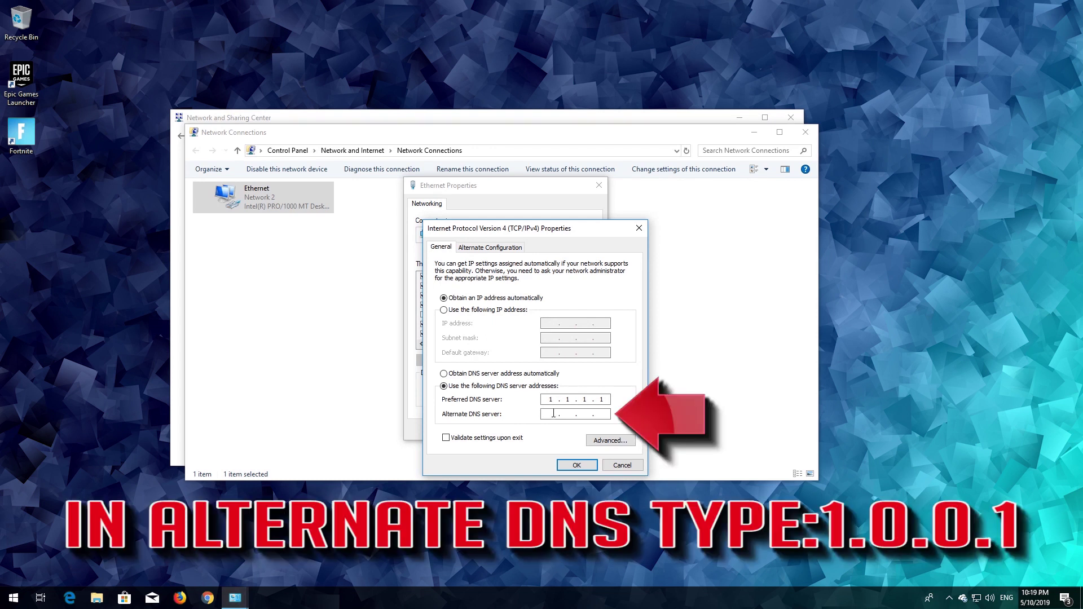
{"action": "left_click", "coordinate": [554, 413]}
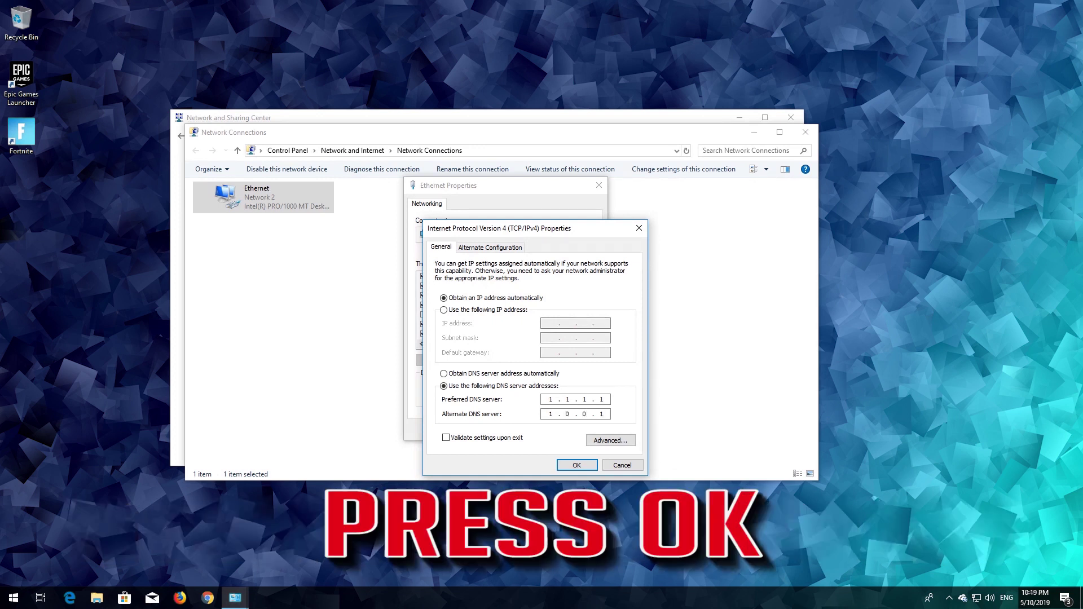
{"action": "left_click", "coordinate": [577, 465]}
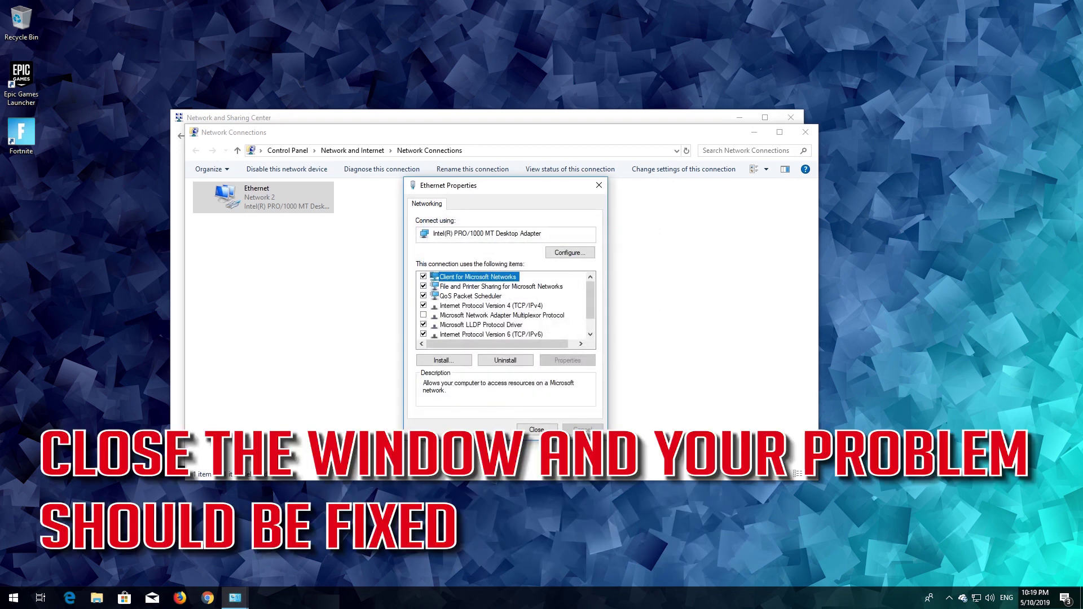
Close Ethernet Properties and return to Network and Sharing Center through Control Panel search
{"action": "left_click", "coordinate": [538, 431]}
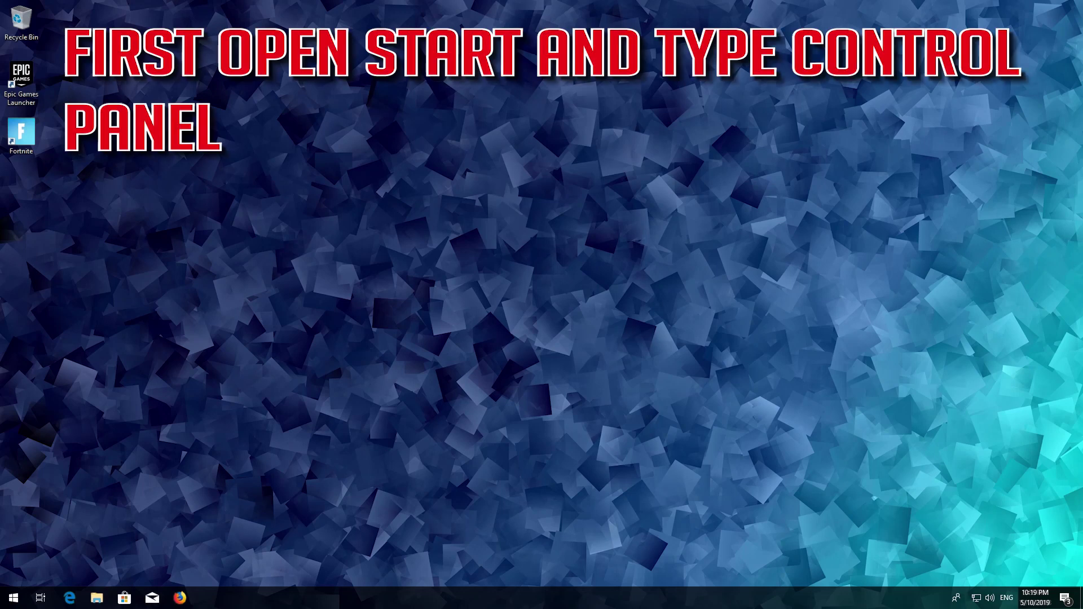
{"action": "key", "text": "super"}
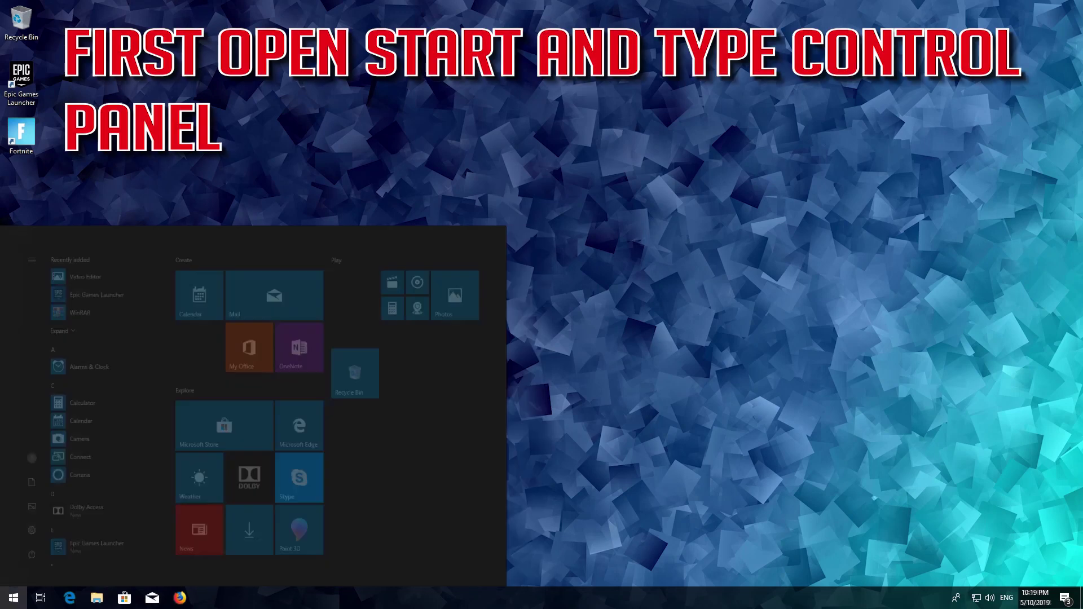
{"action": "type", "text": "controlpanel"}
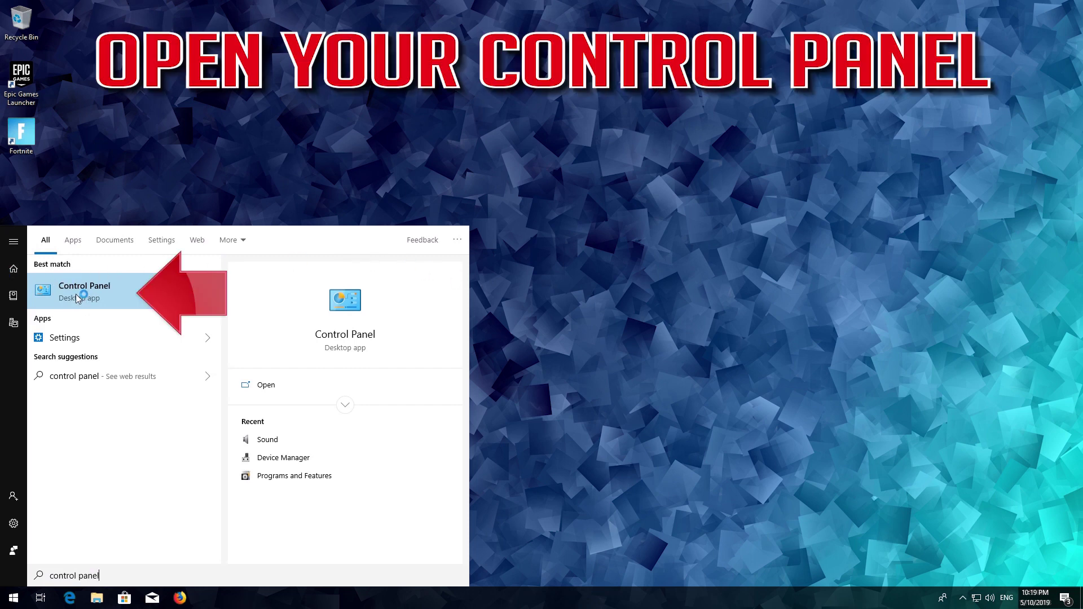
{"action": "left_click", "coordinate": [118, 291]}
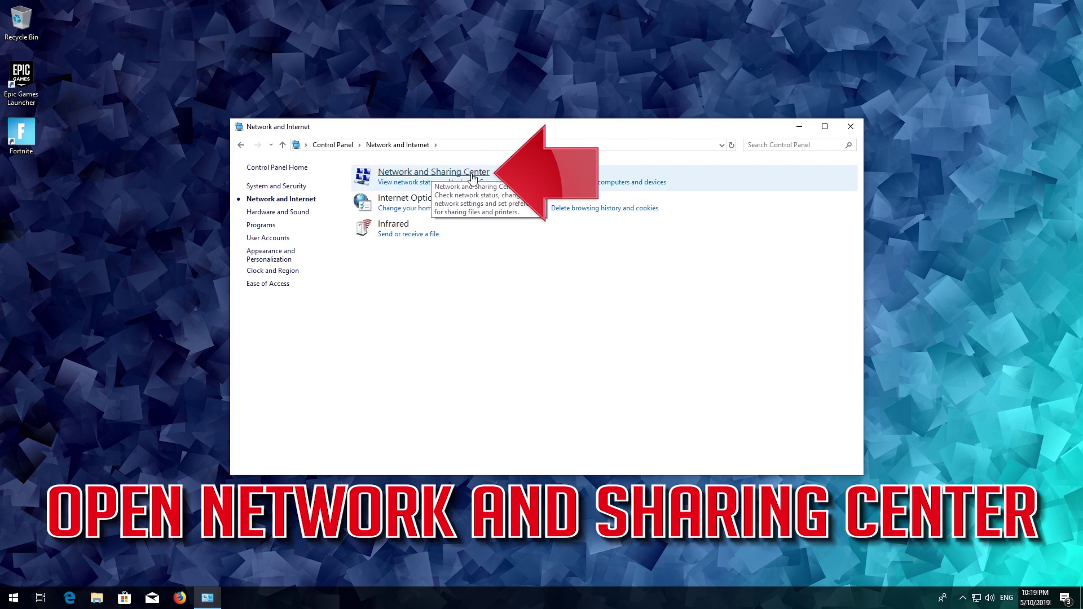
{"action": "left_click", "coordinate": [434, 177]}
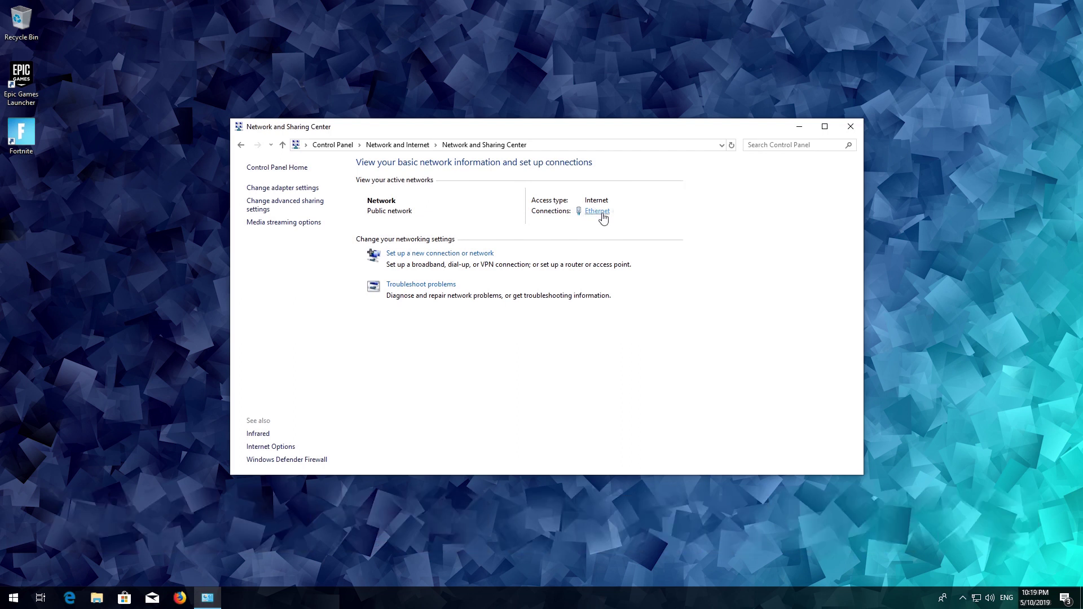
Disable the Ethernet adapter from its Ethernet Status dialog
{"action": "left_click", "coordinate": [598, 211]}
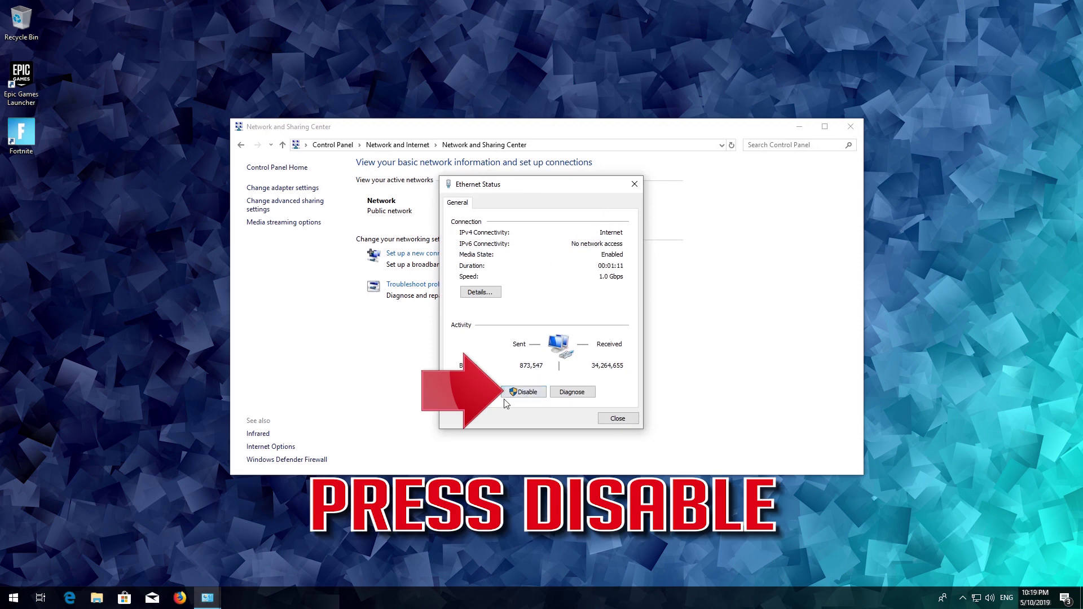
{"action": "left_click", "coordinate": [523, 392]}
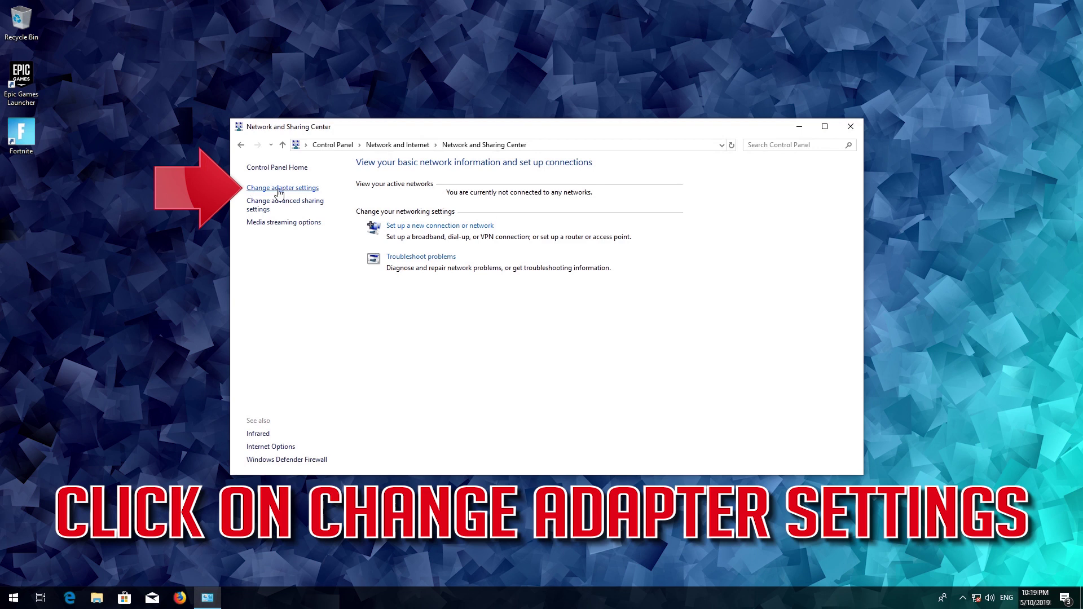
Re-enable the disabled Ethernet adapter in Network Connections, then close that window
{"action": "left_click", "coordinate": [280, 189]}
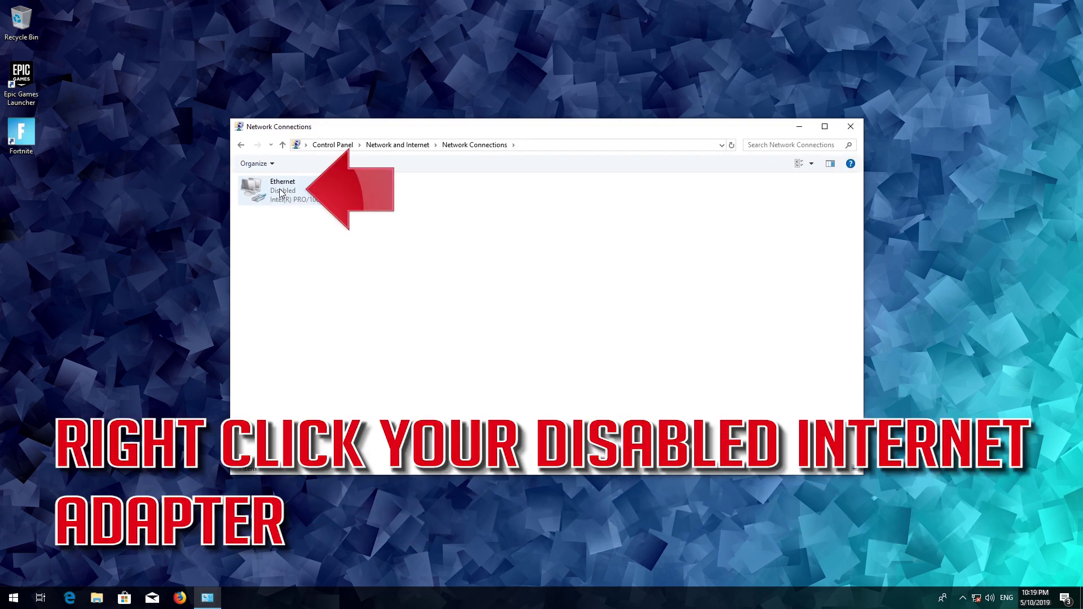
{"action": "left_click", "coordinate": [281, 192]}
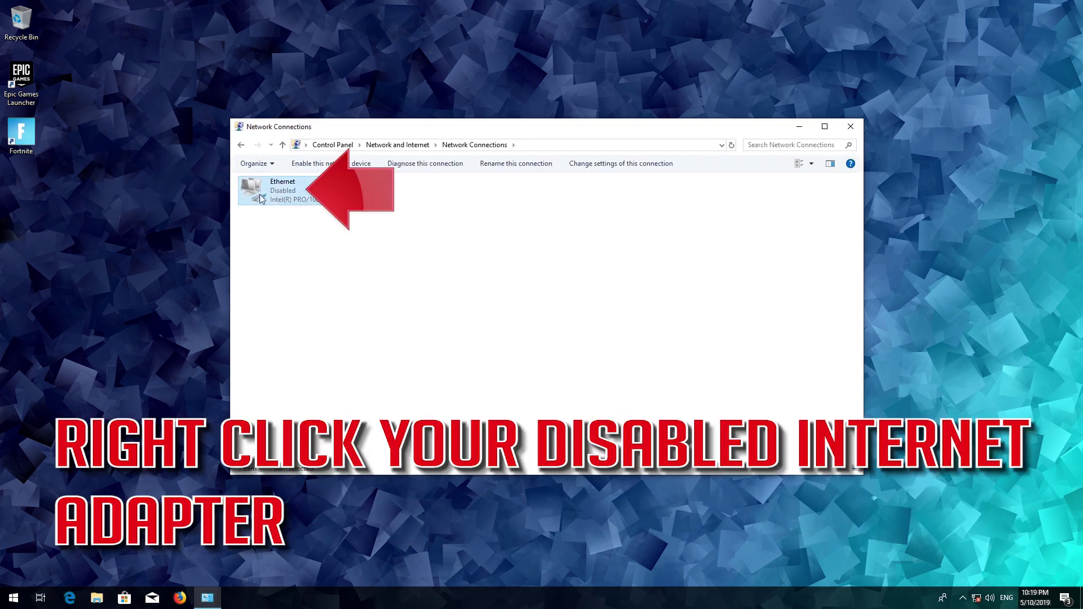
{"action": "right_click", "coordinate": [299, 191]}
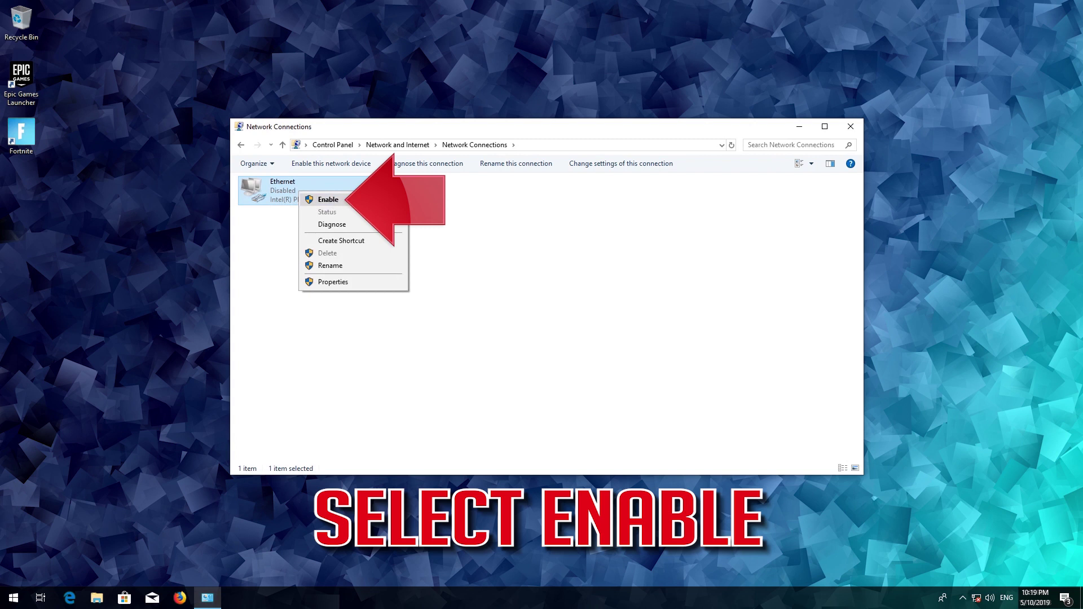
{"action": "left_click", "coordinate": [346, 199]}
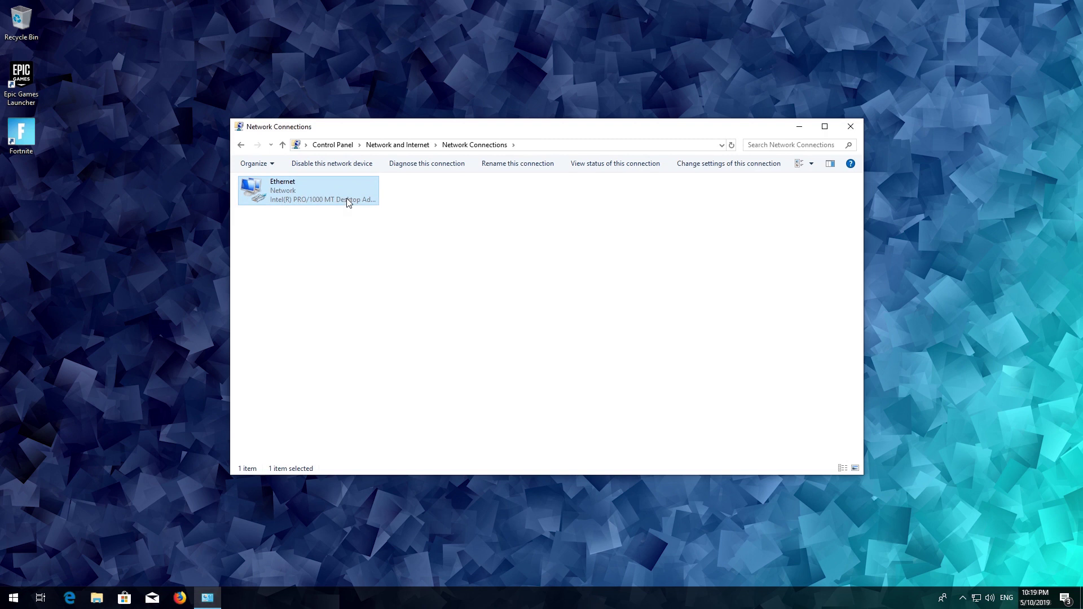
{"action": "left_click", "coordinate": [850, 126]}
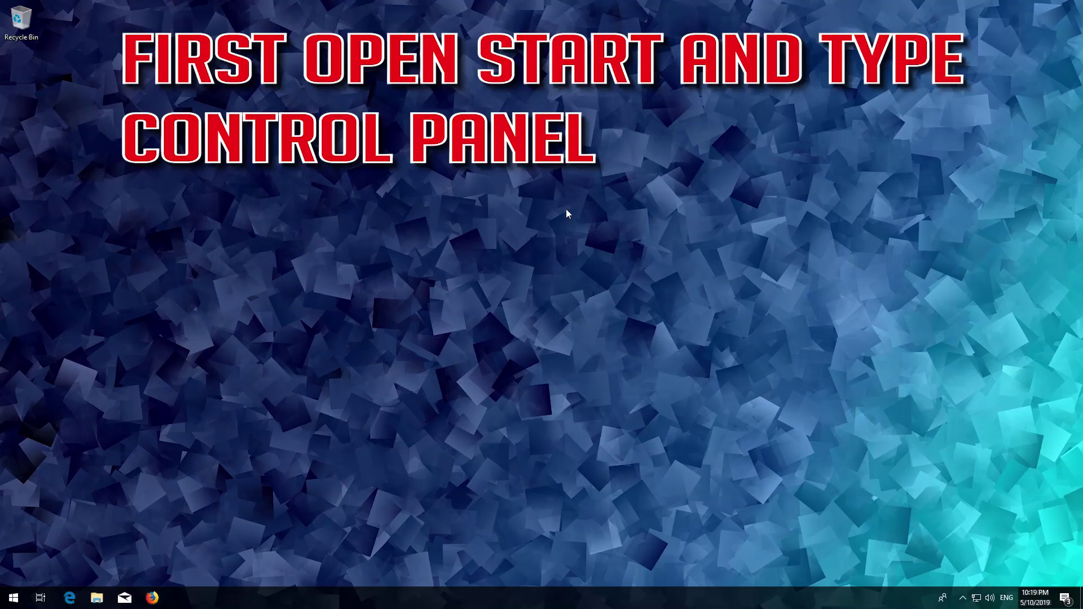
Search Start for Control Panel and navigate Network and Internet to Network and Sharing Center
{"action": "key", "text": "super"}
{"action": "type", "text": "con"}
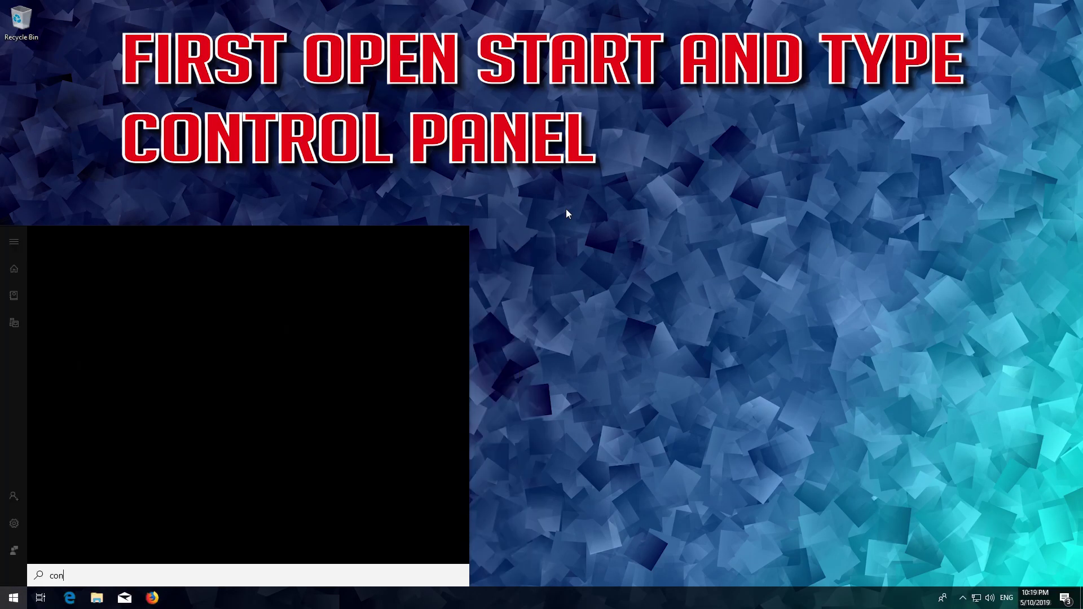
{"action": "type", "text": "trol panel"}
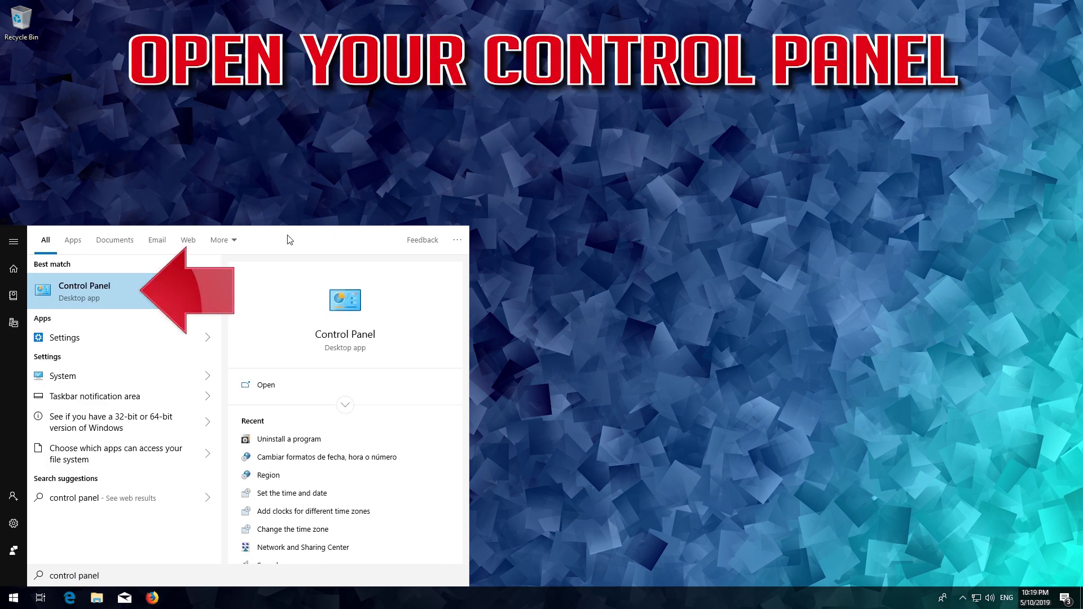
{"action": "left_click", "coordinate": [134, 294]}
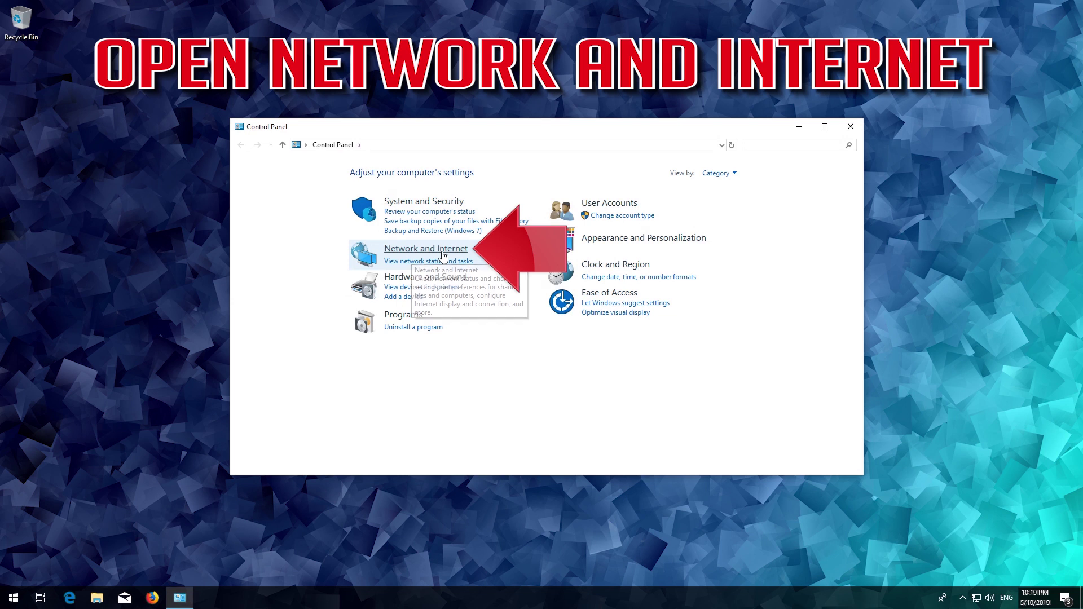
{"action": "left_click", "coordinate": [443, 254]}
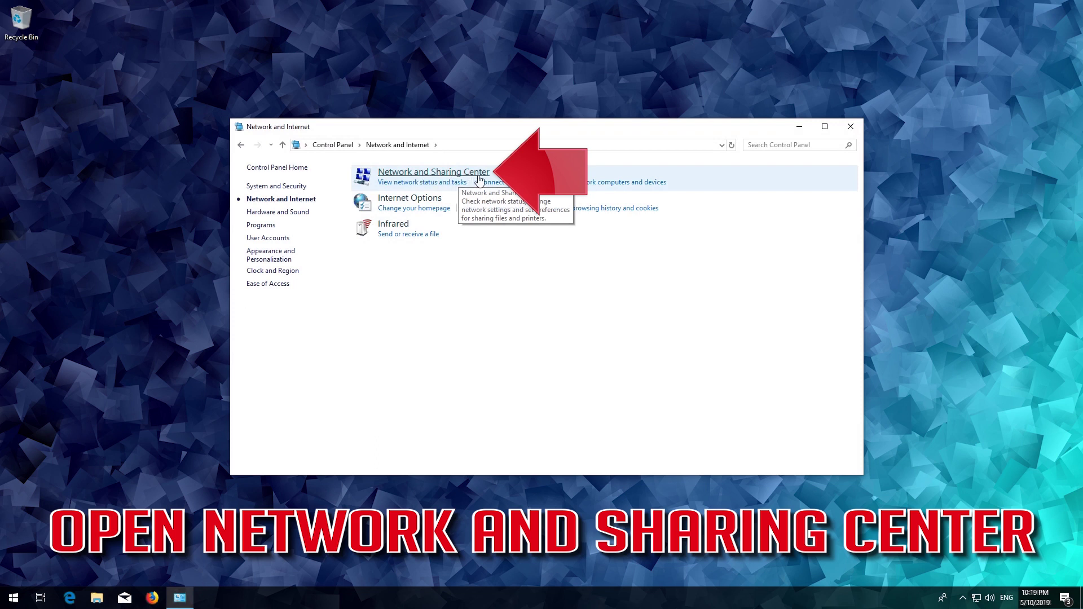
{"action": "left_click", "coordinate": [431, 177]}
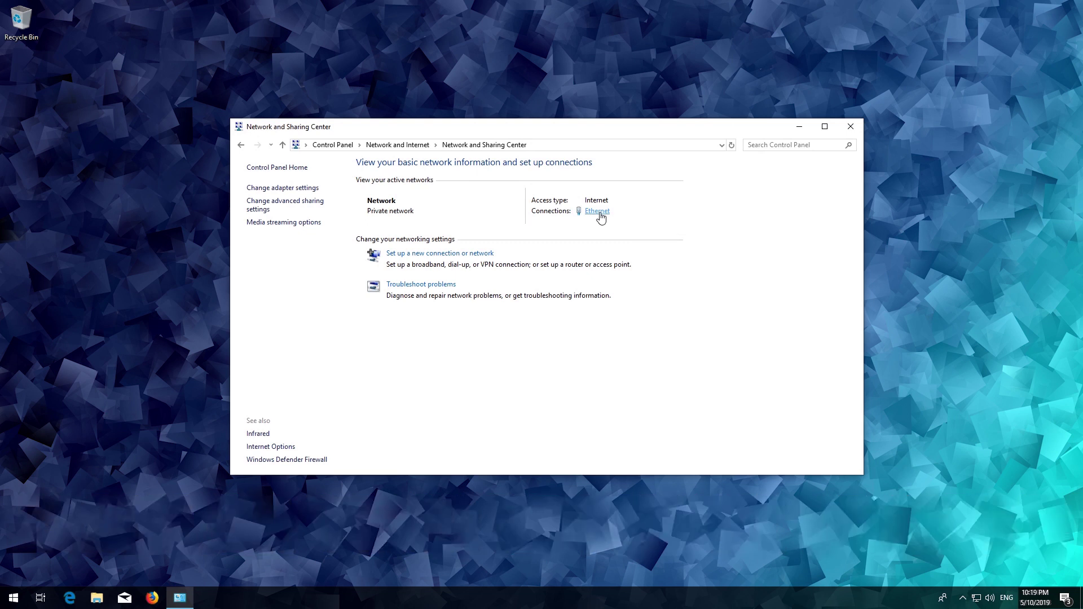
Open the Internet Protocol Version 4 (TCP/IPv4) properties of the Ethernet connection
{"action": "left_click", "coordinate": [598, 210]}
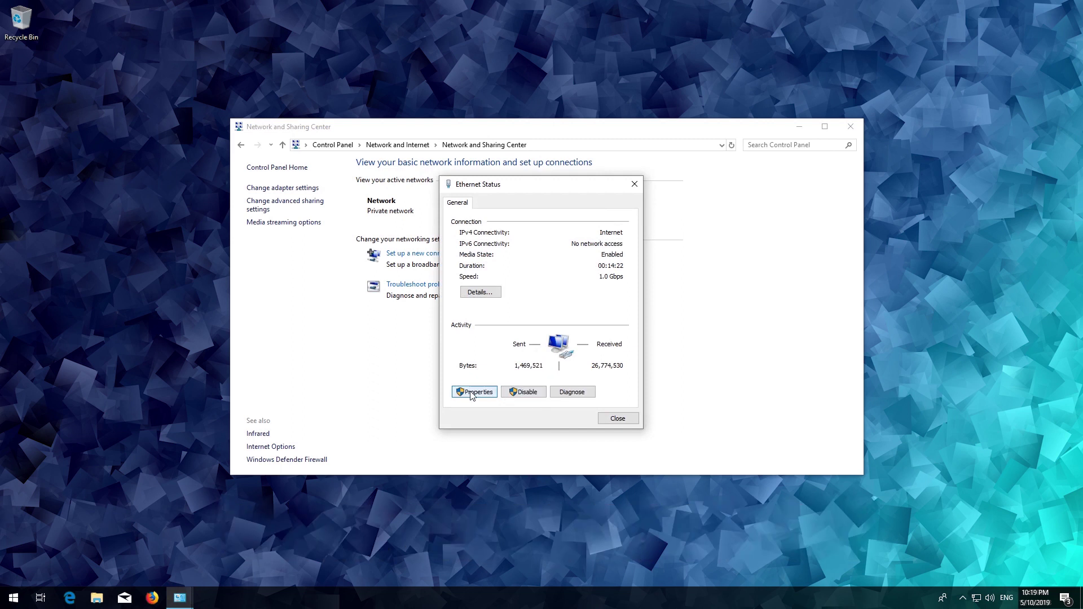
{"action": "left_click", "coordinate": [473, 395]}
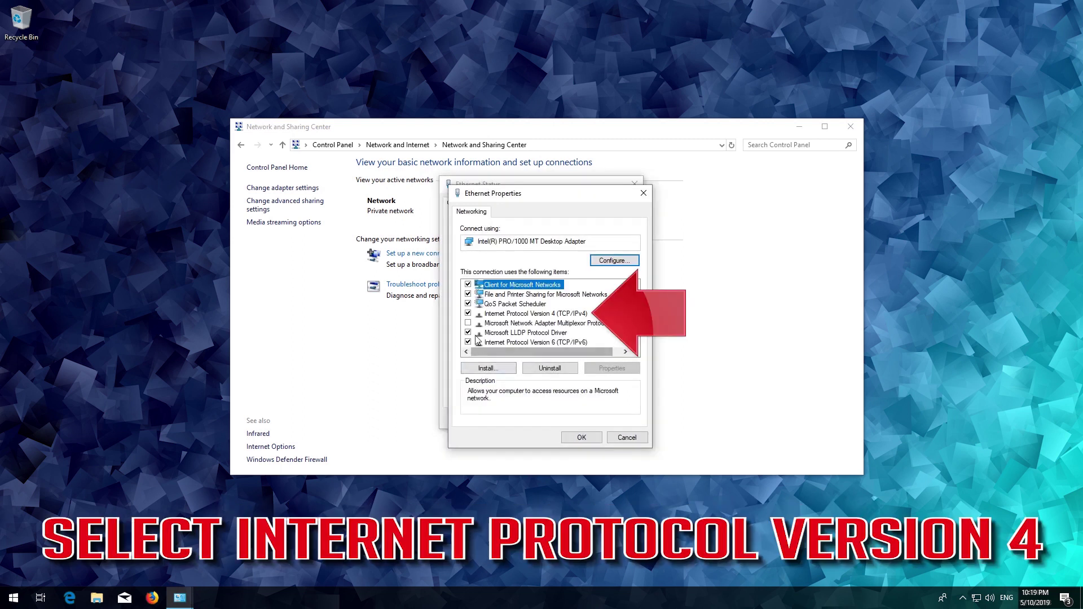
{"action": "left_click", "coordinate": [495, 314]}
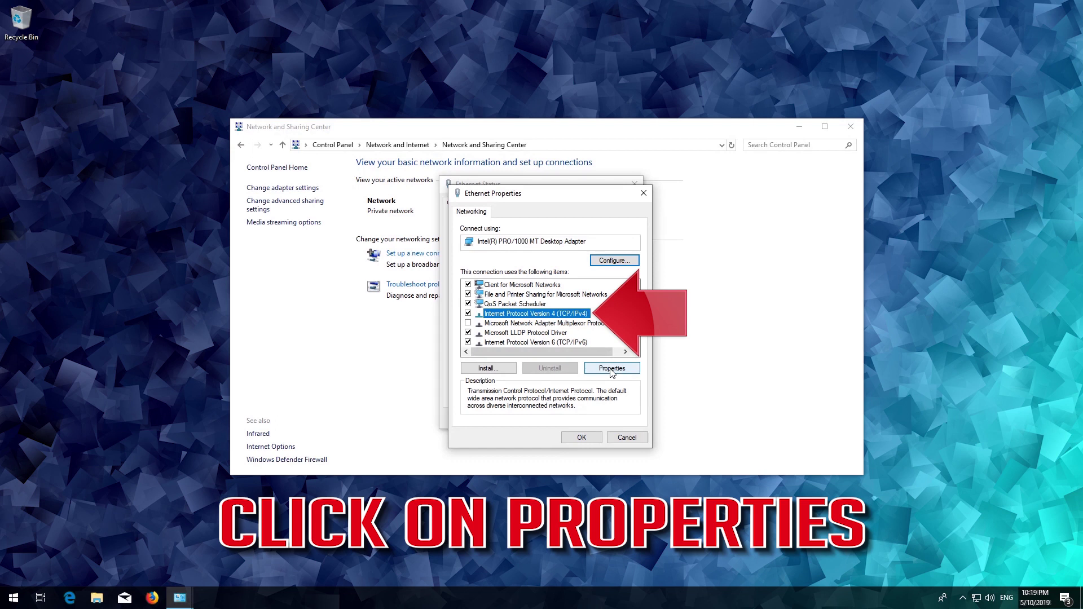
{"action": "left_click", "coordinate": [611, 369]}
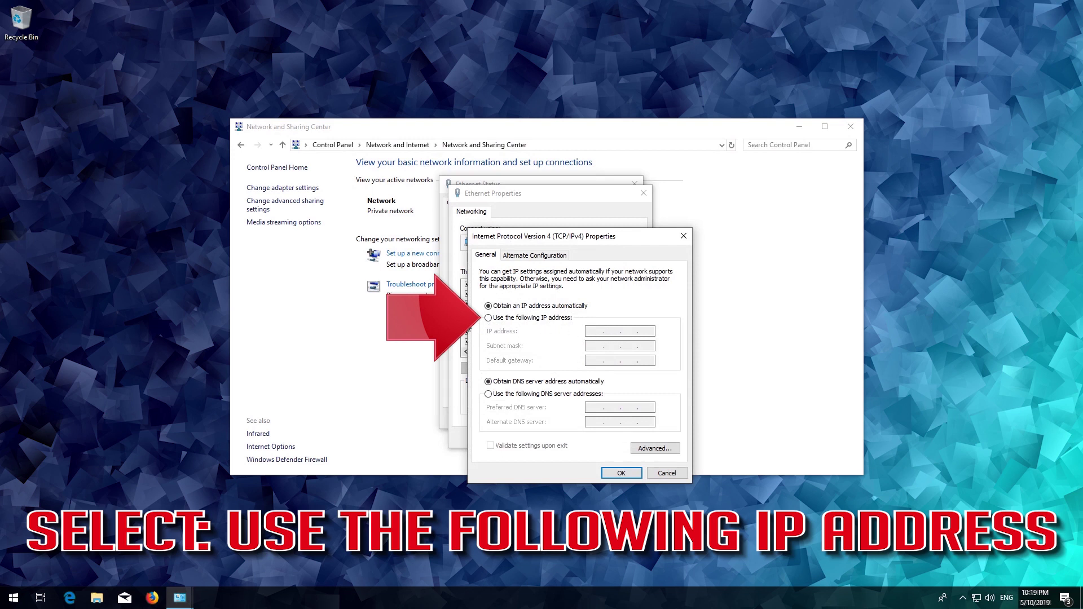
Set Ethernet to static IP 192.168.1.67, mask 255.255.255.0, gateway 192.168.1.1, DNS 1.1.1.1/1.0.0.1
{"action": "left_click", "coordinate": [489, 318]}
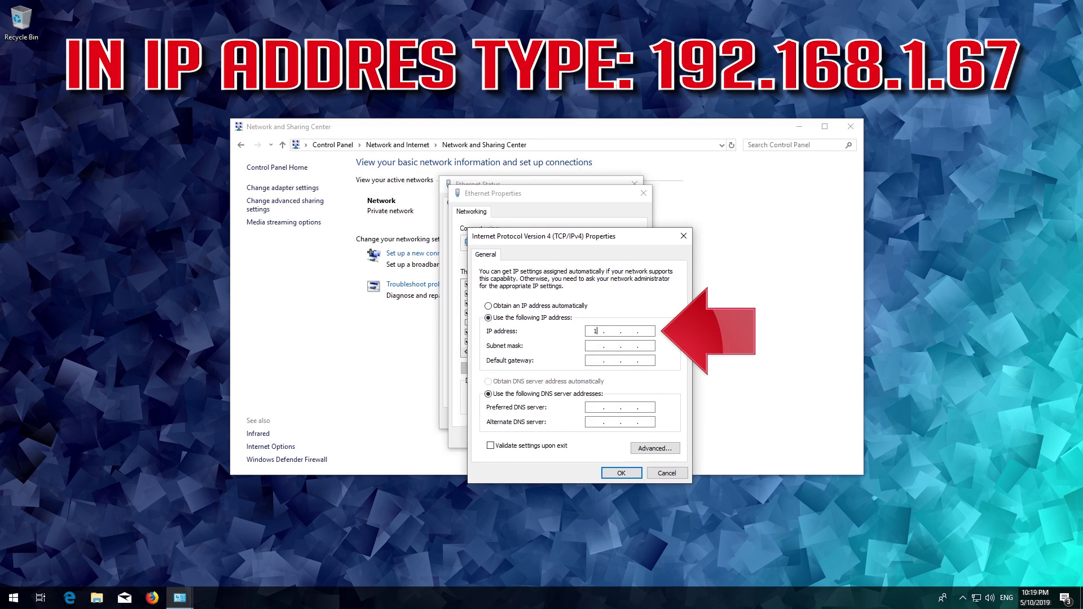
{"action": "type", "text": "2"}
{"action": "type", "text": "8"}
{"action": "type", "text": "7"}
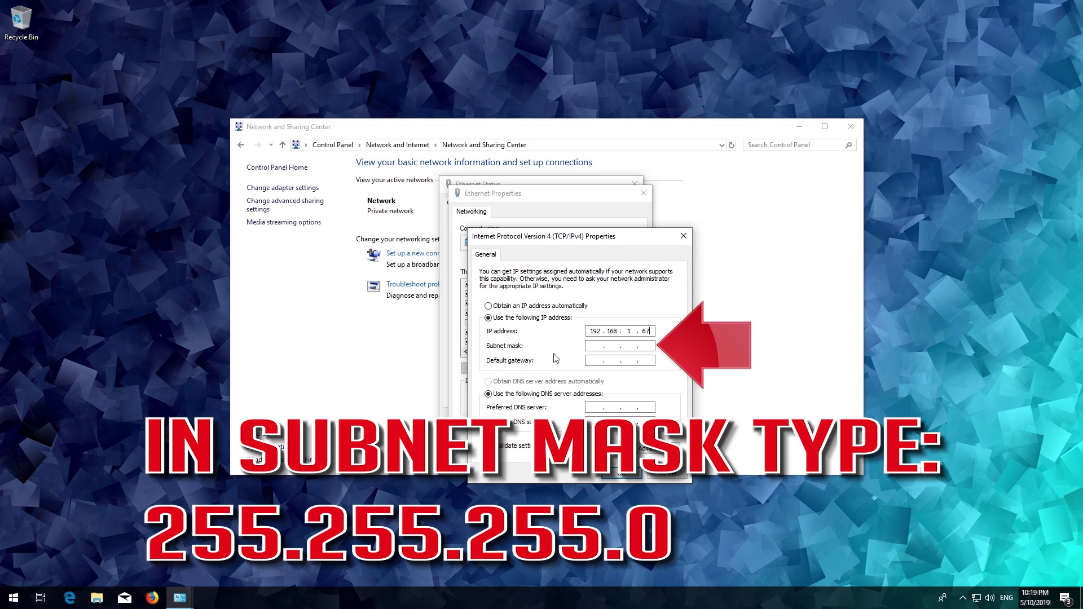
{"action": "left_click", "coordinate": [591, 346]}
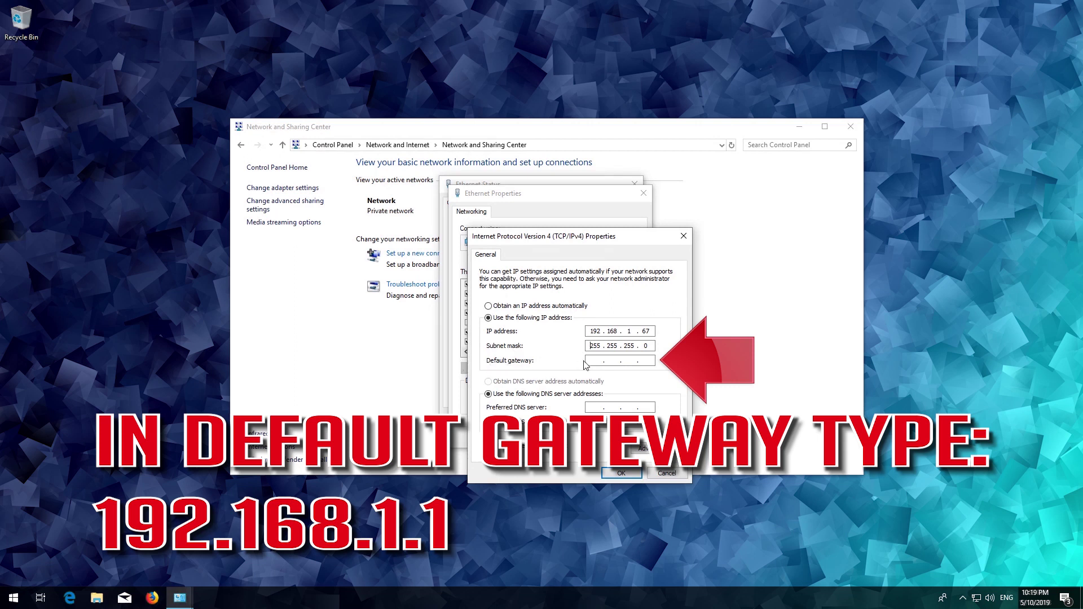
{"action": "type", "text": "192 . 1"}
{"action": "type", "text": "68 . 1 ."}
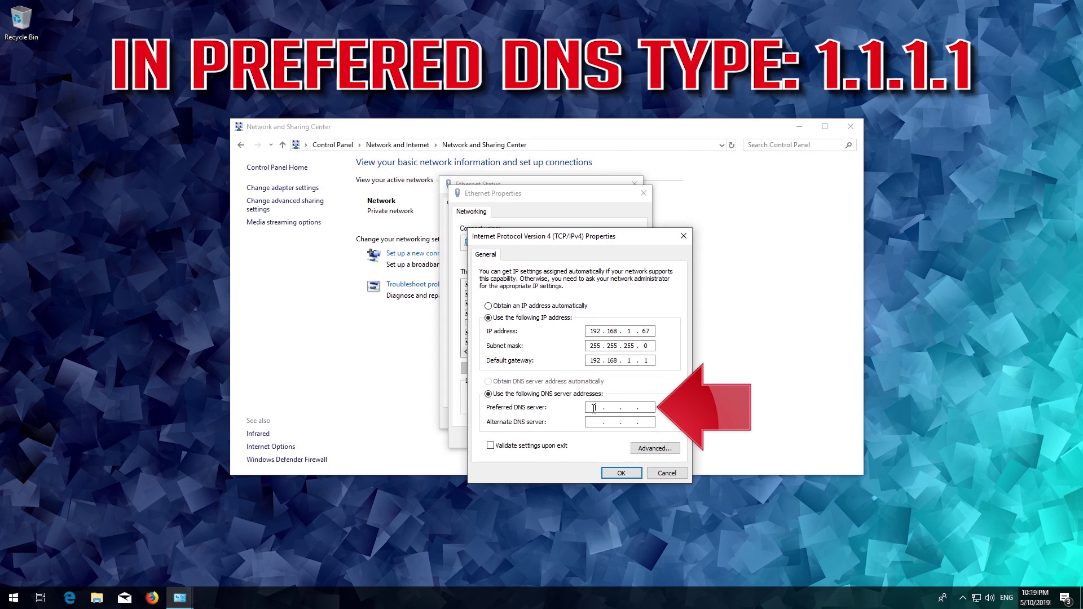
{"action": "type", "text": "1"}
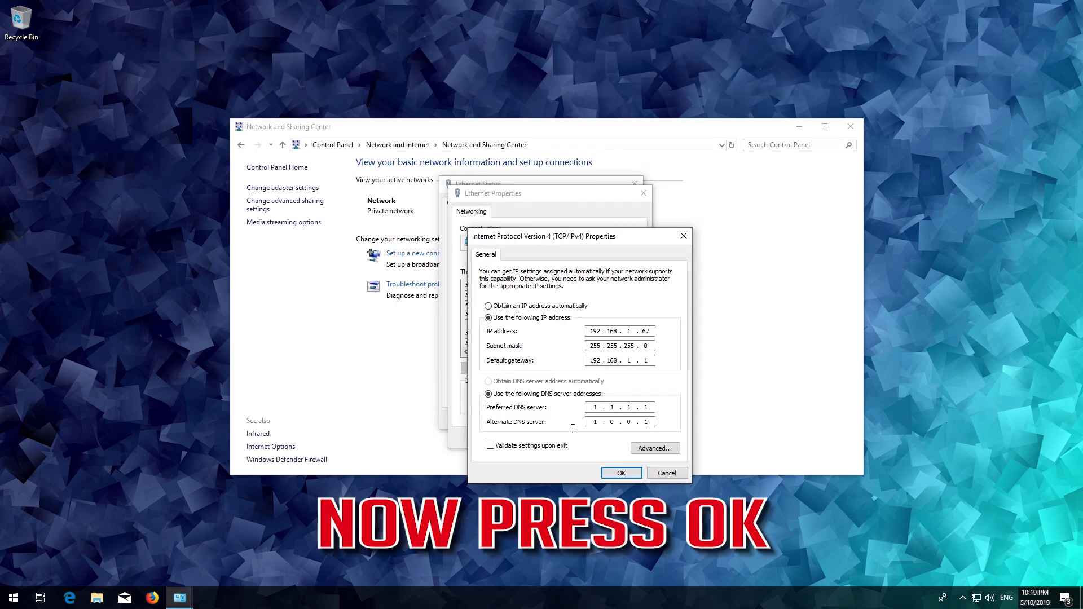
{"action": "left_click", "coordinate": [621, 473]}
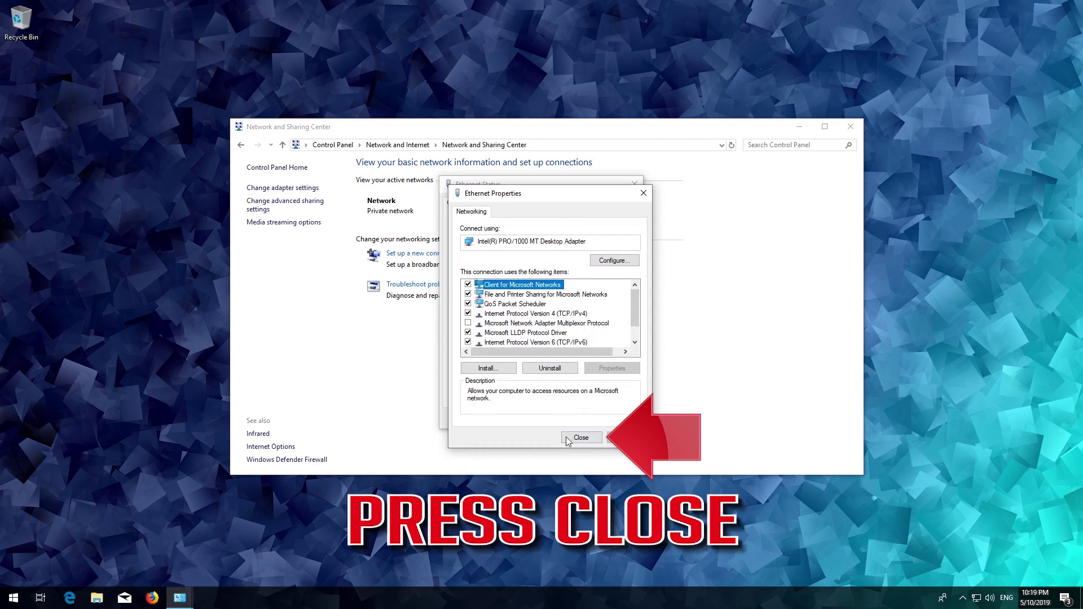
Close the Ethernet Properties and Ethernet Status dialogs
{"action": "left_click", "coordinate": [581, 438]}
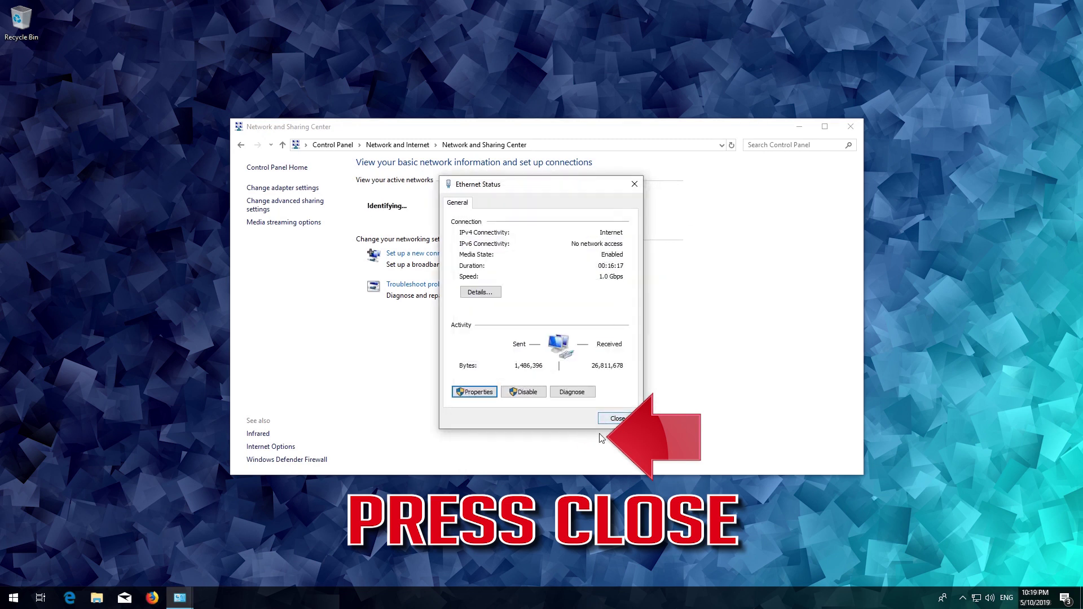
{"action": "left_click", "coordinate": [618, 418]}
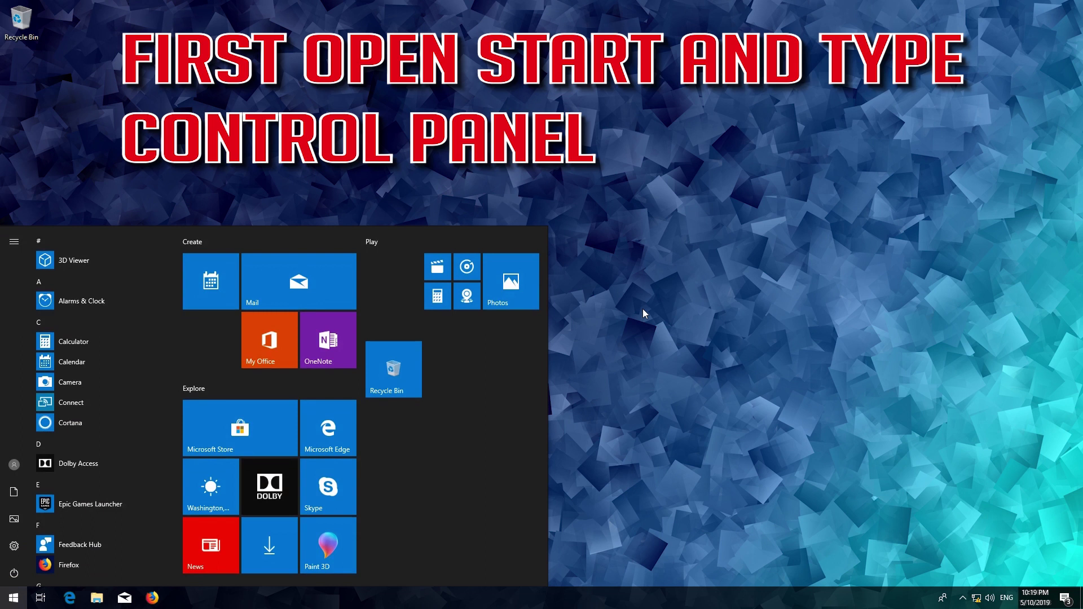
{"action": "type", "text": "control pane"}
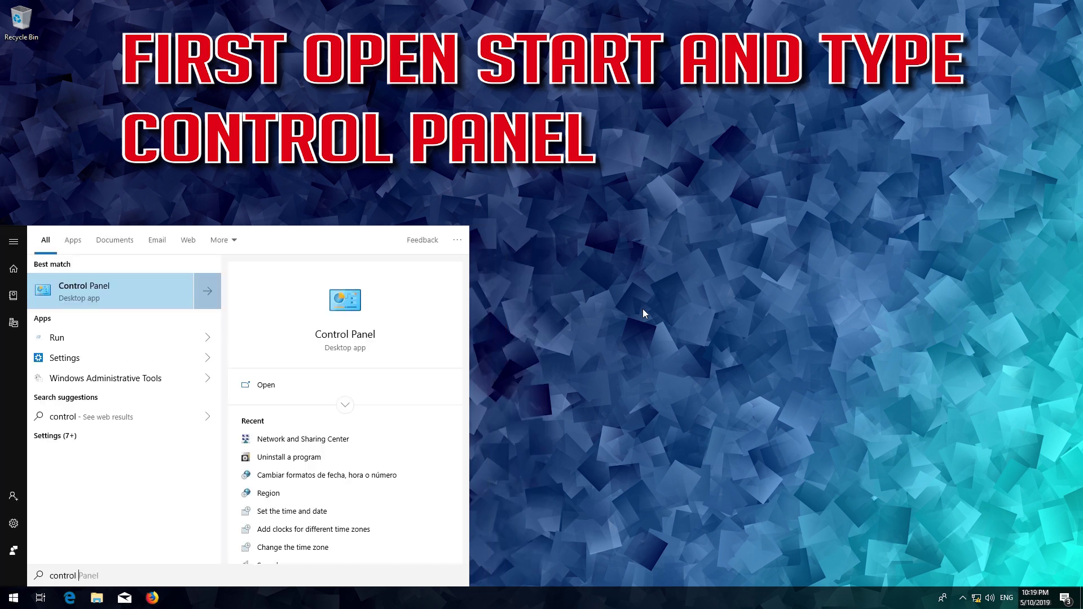
{"action": "type", "text": "l"}
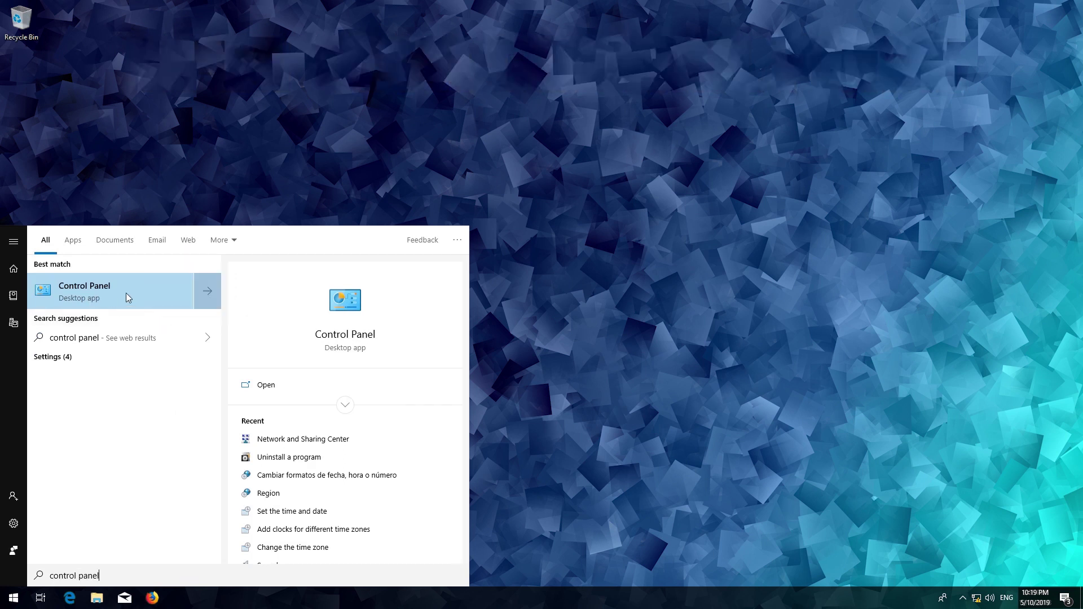
Reach Network and Sharing Center through Control Panel's Network and Internet category
{"action": "left_click", "coordinate": [126, 293]}
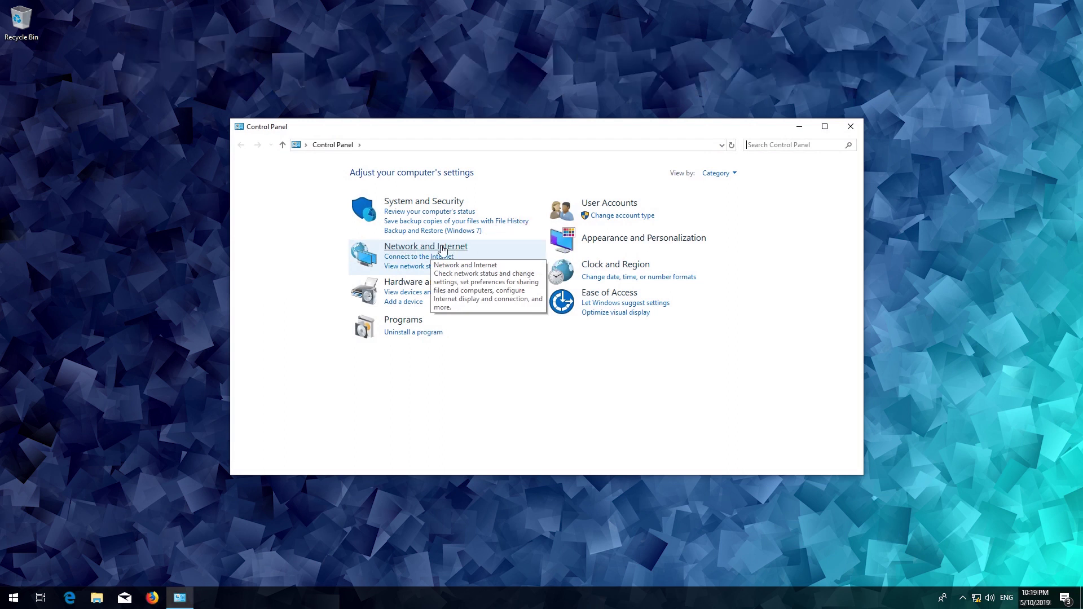
{"action": "left_click", "coordinate": [441, 252]}
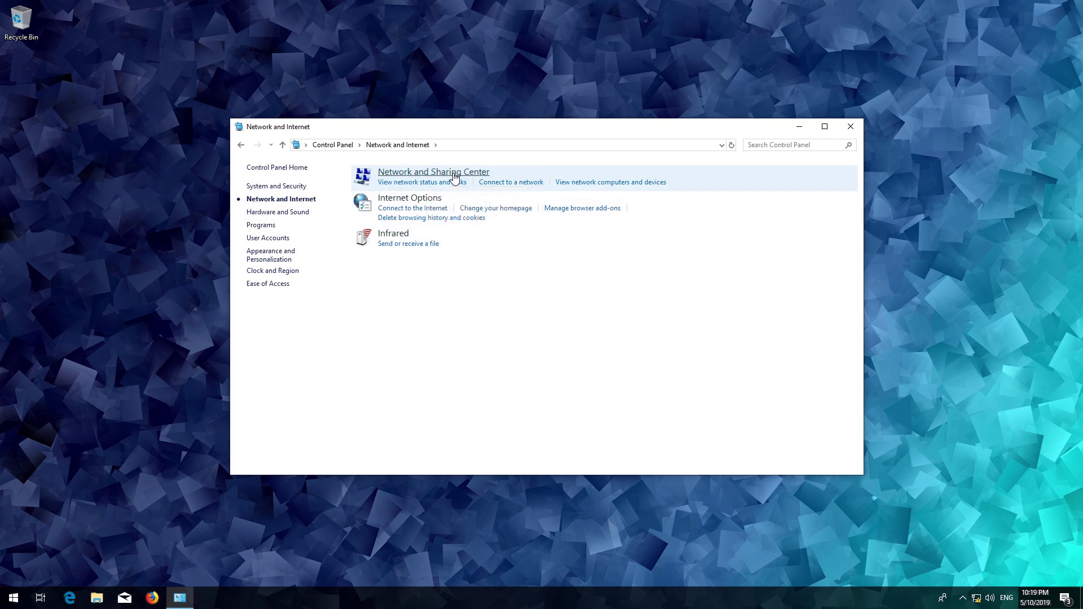
{"action": "left_click", "coordinate": [455, 176]}
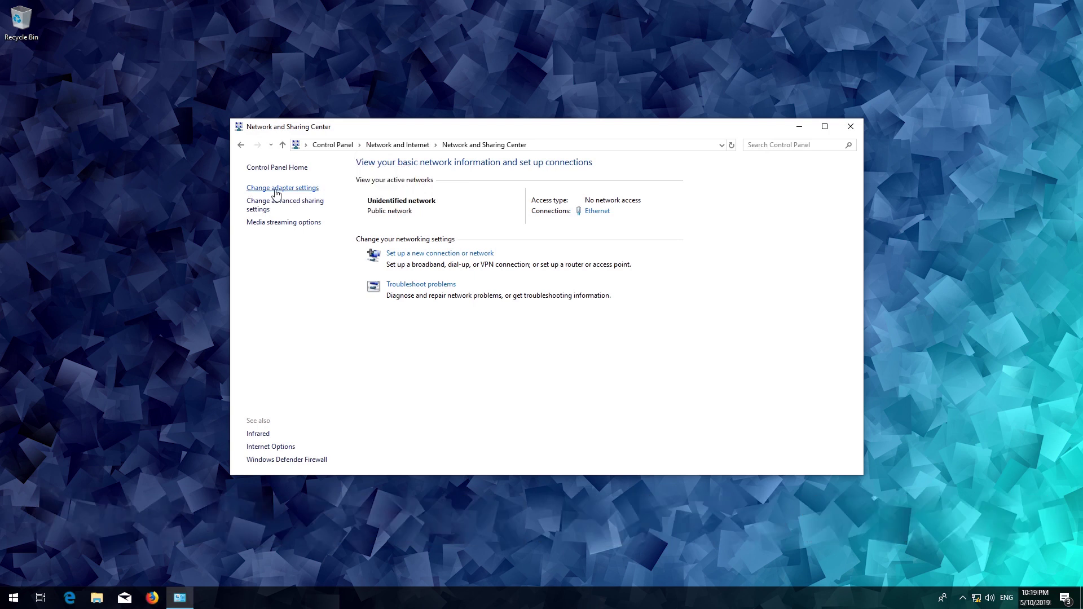
Run Windows Network Diagnostics on the Ethernet adapter from the network connections list
{"action": "left_click", "coordinate": [276, 190]}
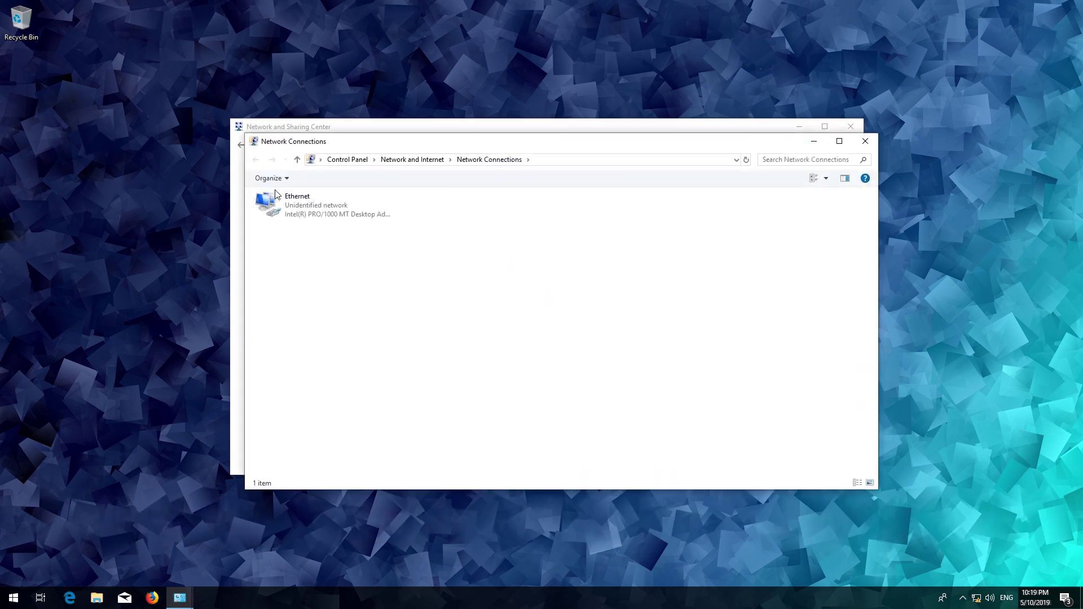
{"action": "left_click", "coordinate": [281, 204]}
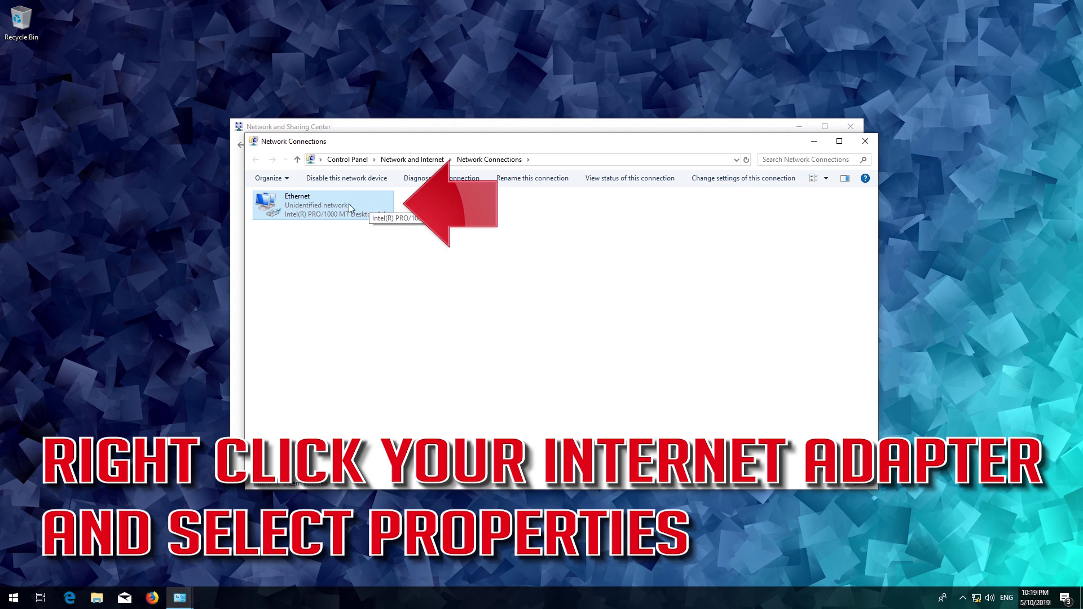
{"action": "right_click", "coordinate": [348, 204]}
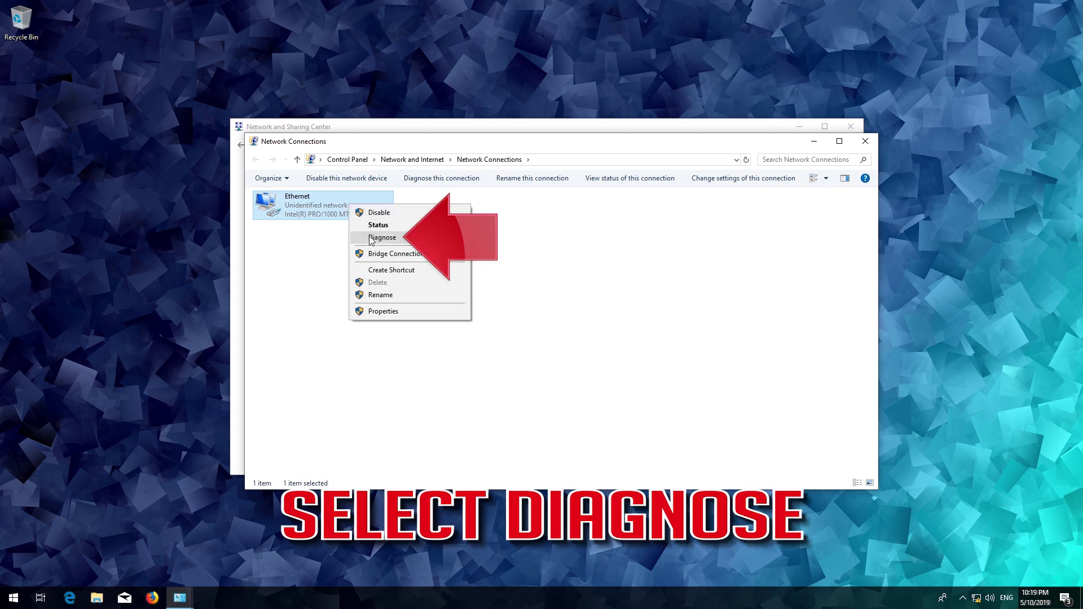
{"action": "left_click", "coordinate": [399, 240]}
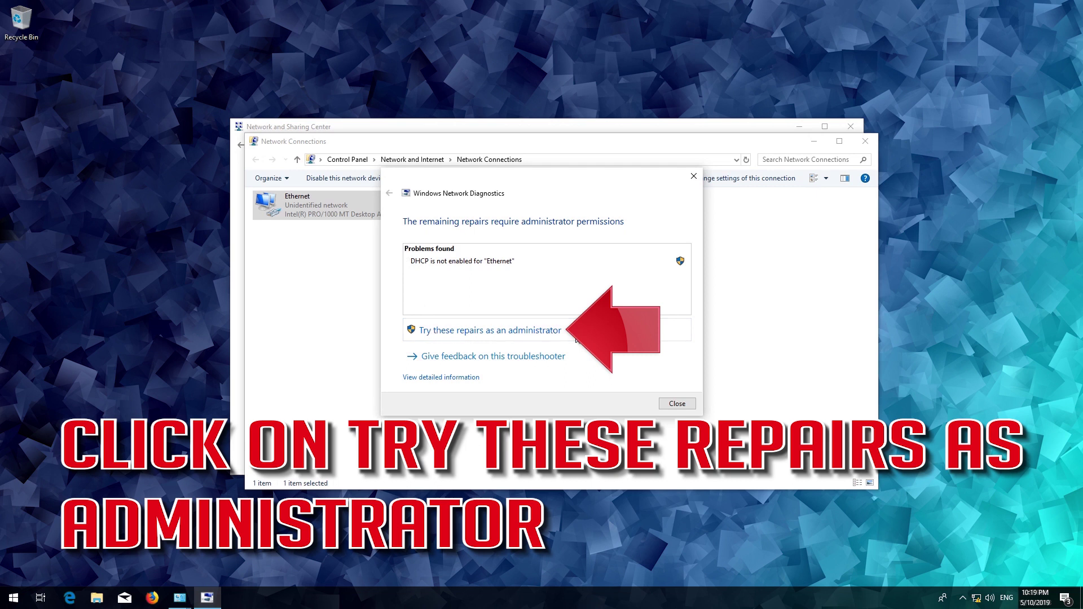
Apply the administrator repair that enables DHCP for Ethernet and close the troubleshooter
{"action": "left_click", "coordinate": [465, 333]}
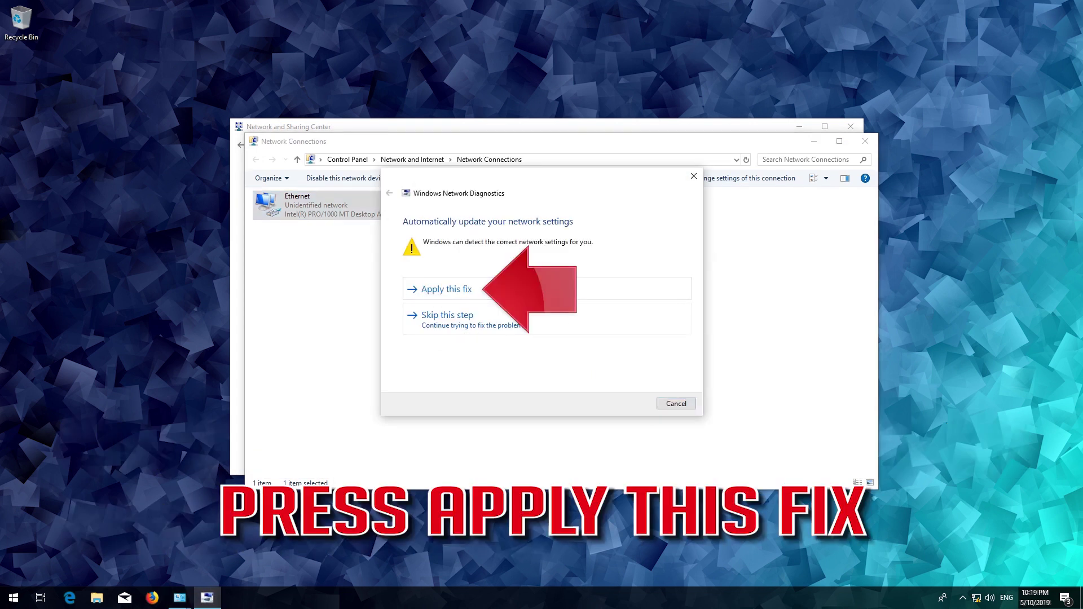
{"action": "left_click", "coordinate": [458, 291]}
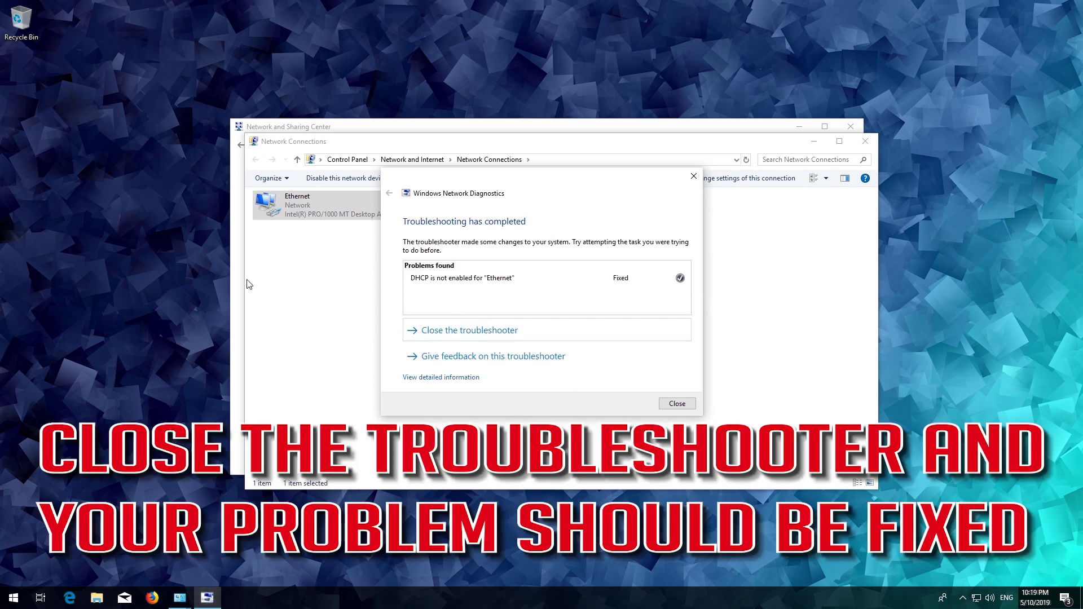
{"action": "left_click", "coordinate": [675, 405]}
Close the Network Connections and Sharing Center windows, then launch the browser to confirm connectivity
{"action": "left_click", "coordinate": [865, 141]}
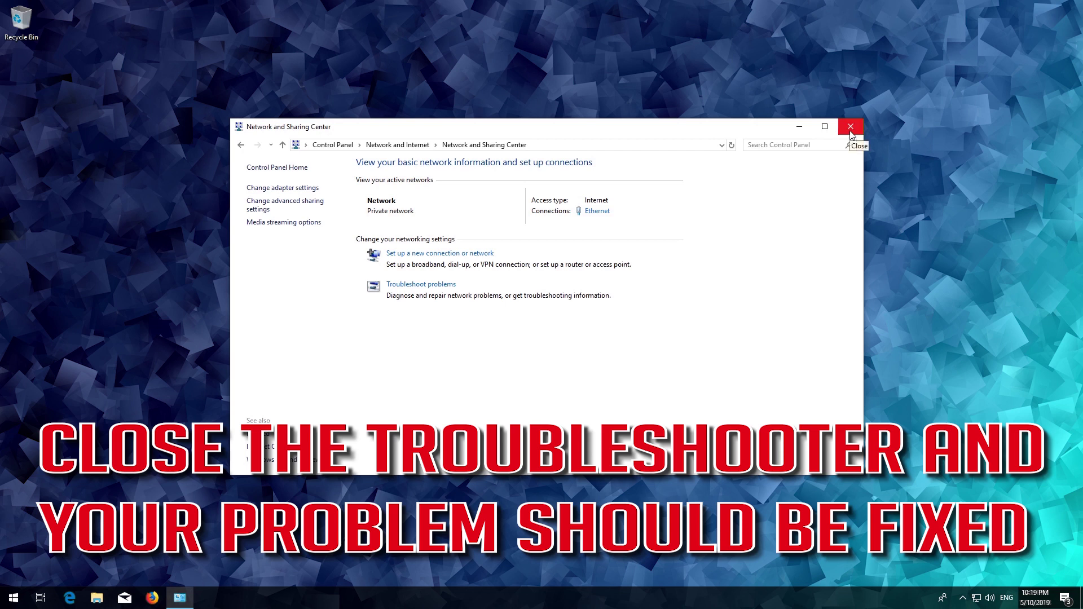
{"action": "left_click", "coordinate": [850, 127]}
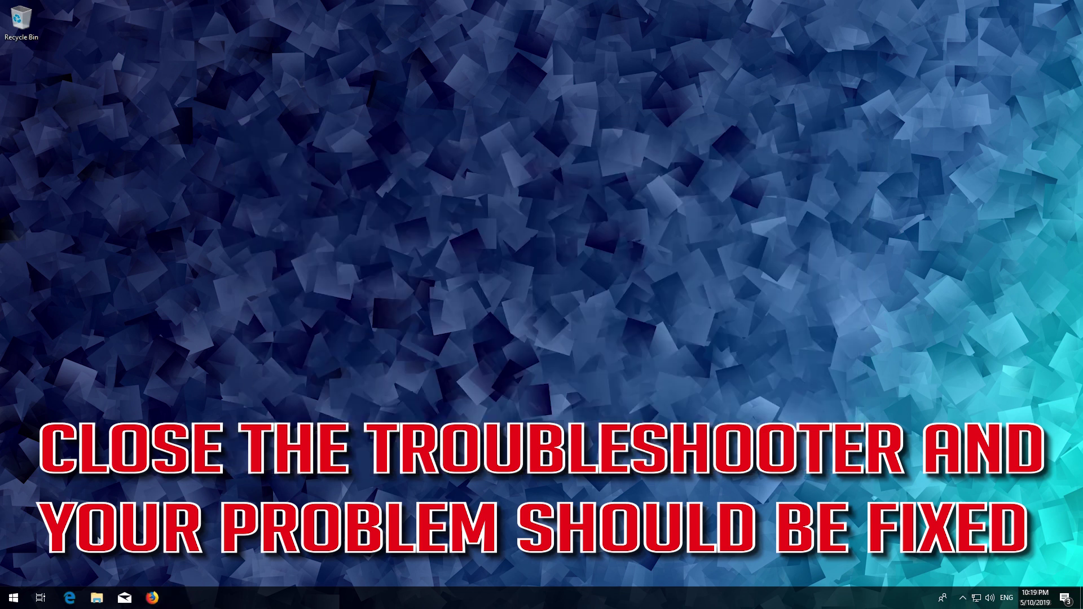
{"action": "left_click", "coordinate": [152, 598]}
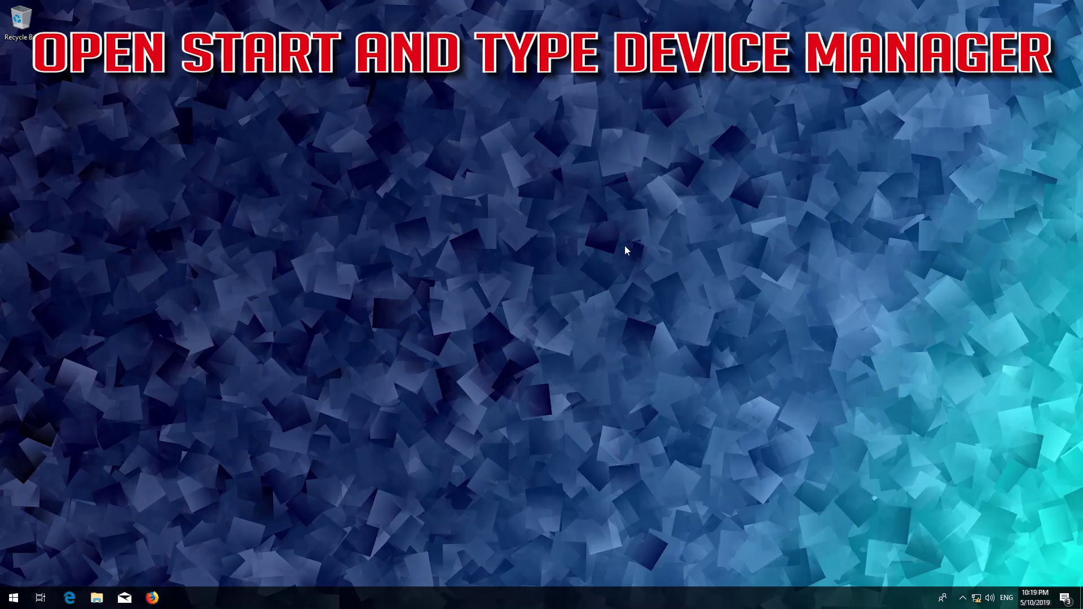
Find Device Manager with a Start menu search and launch it
{"action": "key", "text": "super"}
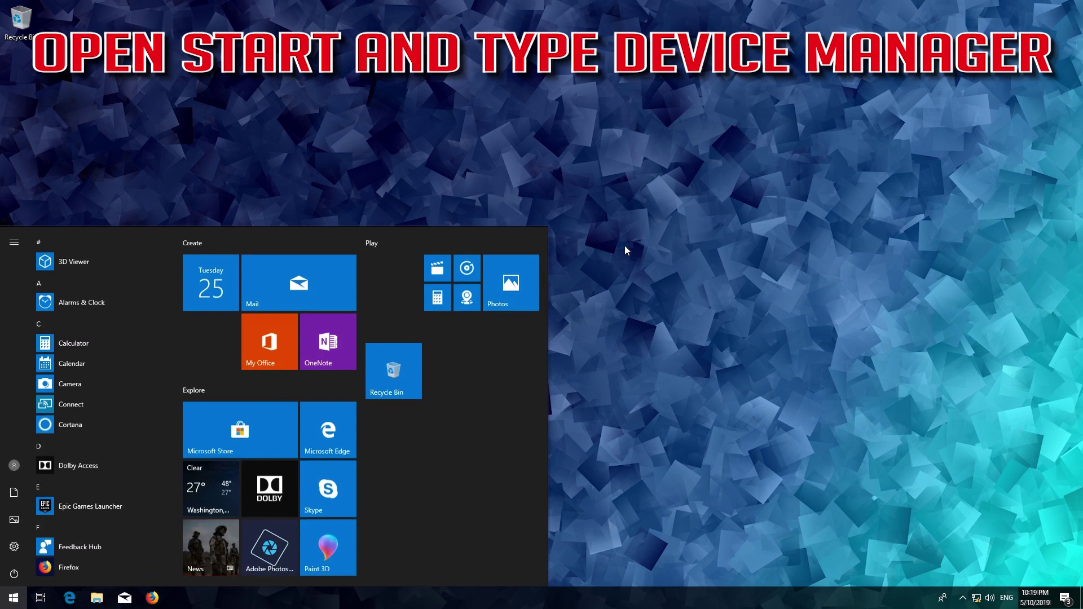
{"action": "type", "text": "device manager"}
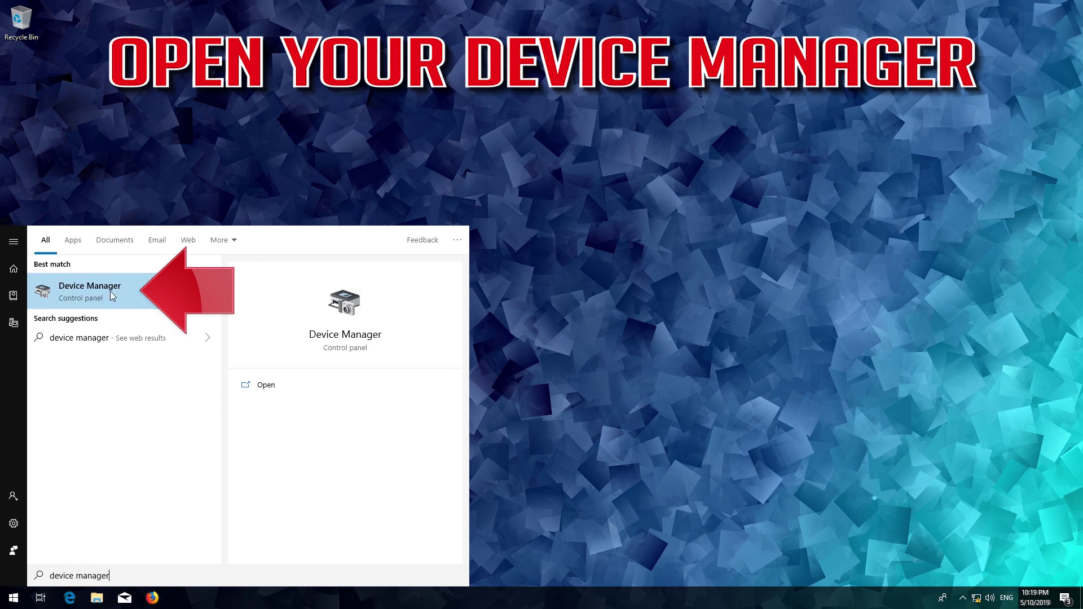
{"action": "left_click", "coordinate": [110, 292]}
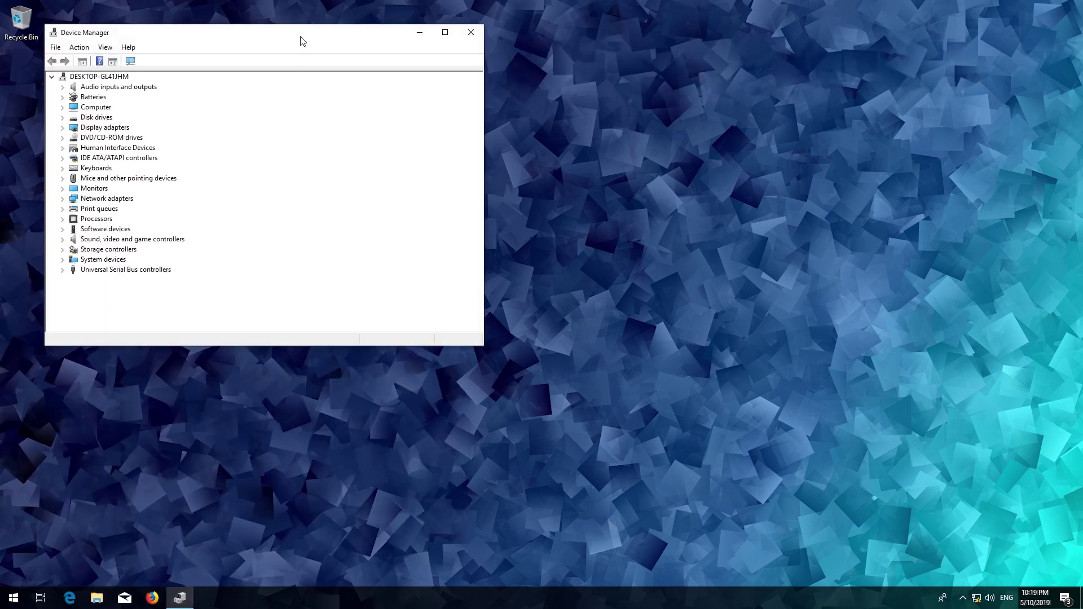
Uninstall the Intel PRO/1000 MT Desktop Adapter from Network adapters, then close Device Manager
{"action": "left_click_drag", "start_coordinate": [303, 40], "coordinate": [534, 108]}
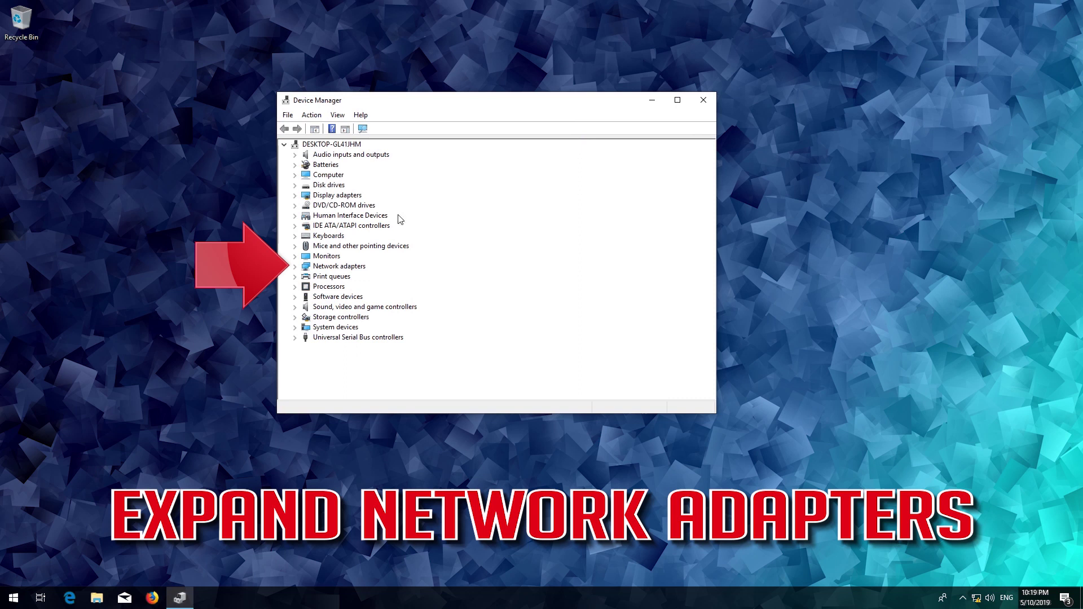
{"action": "left_click", "coordinate": [339, 266]}
{"action": "left_click", "coordinate": [295, 265]}
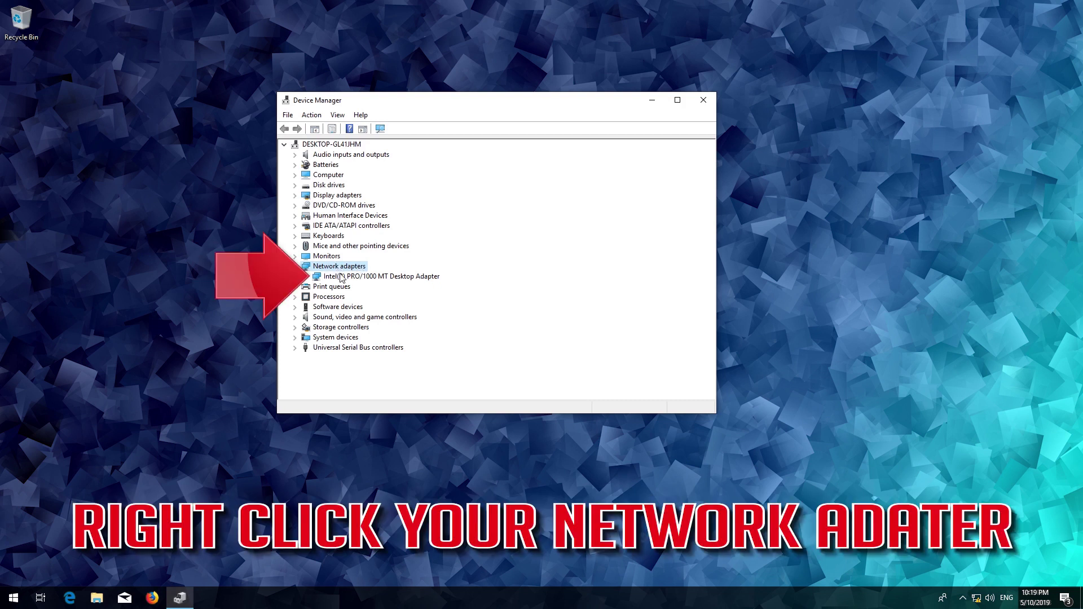
{"action": "left_click", "coordinate": [340, 278]}
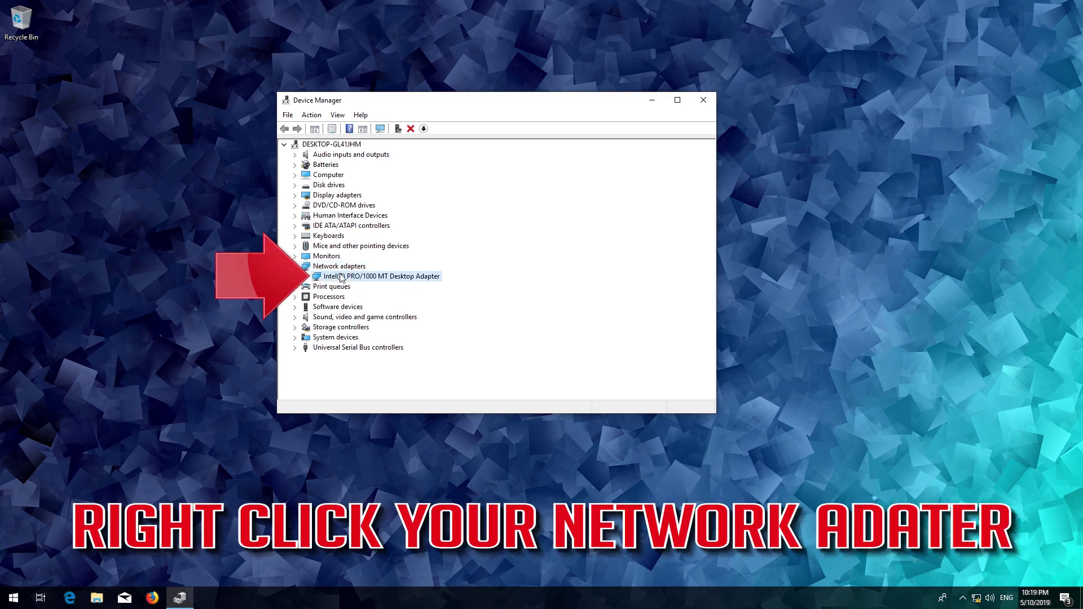
{"action": "right_click", "coordinate": [341, 278]}
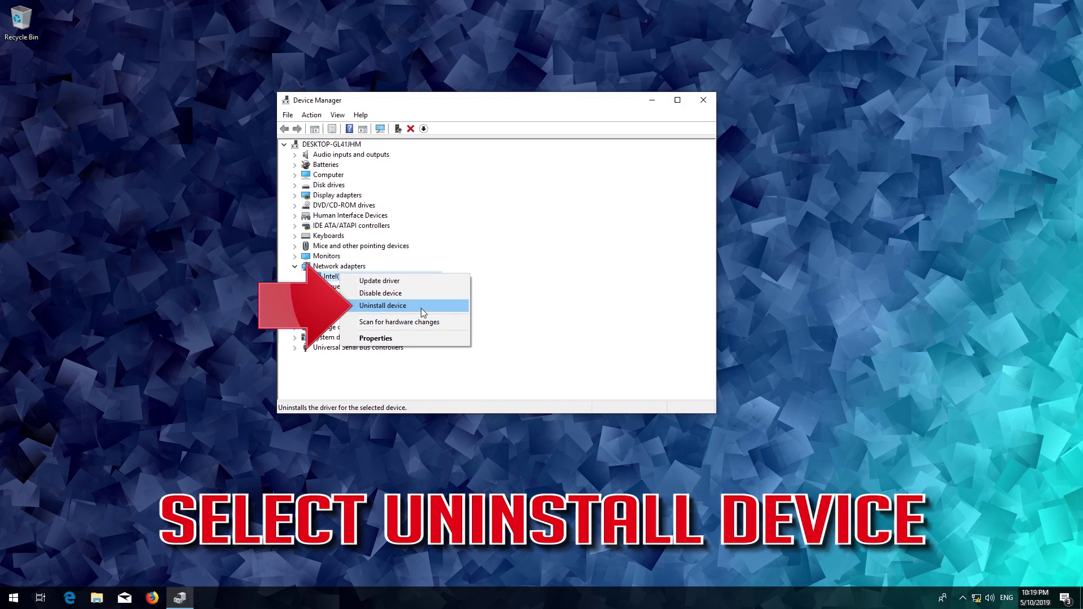
{"action": "left_click", "coordinate": [384, 307]}
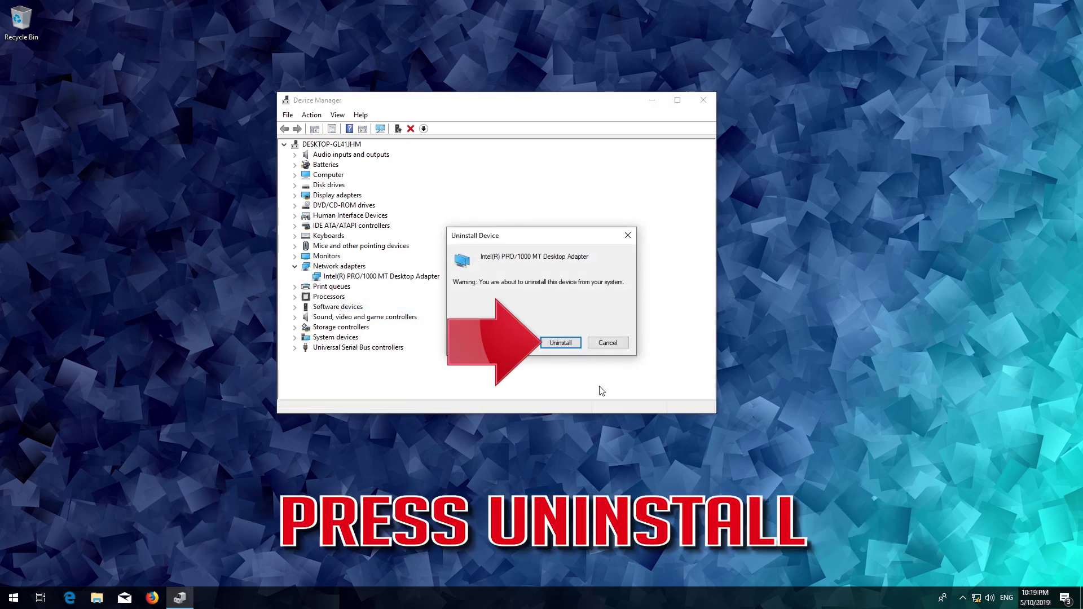
{"action": "left_click", "coordinate": [562, 343]}
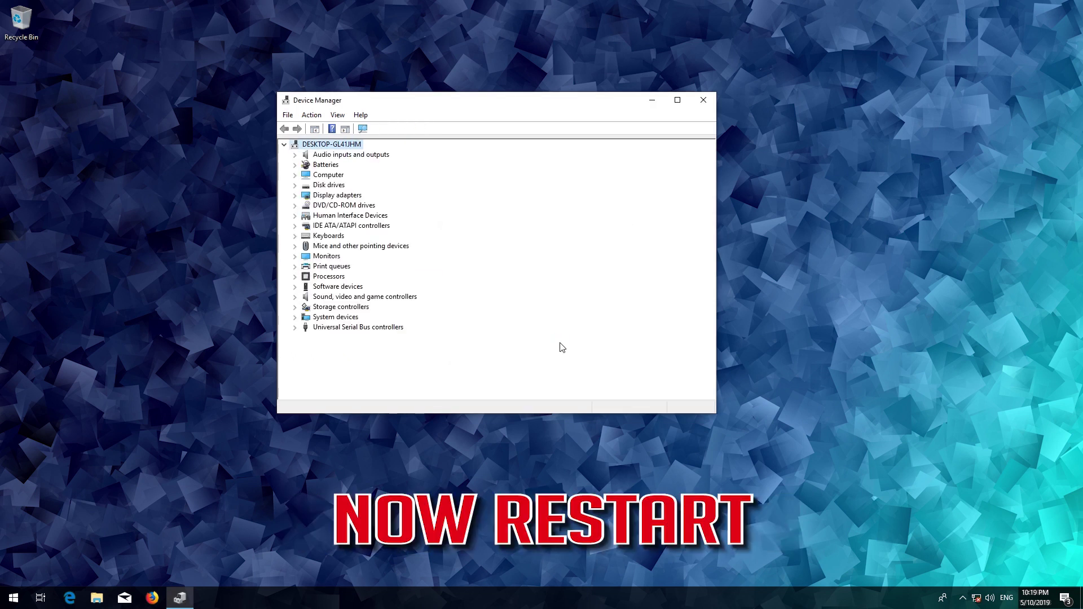
{"action": "left_click", "coordinate": [703, 101]}
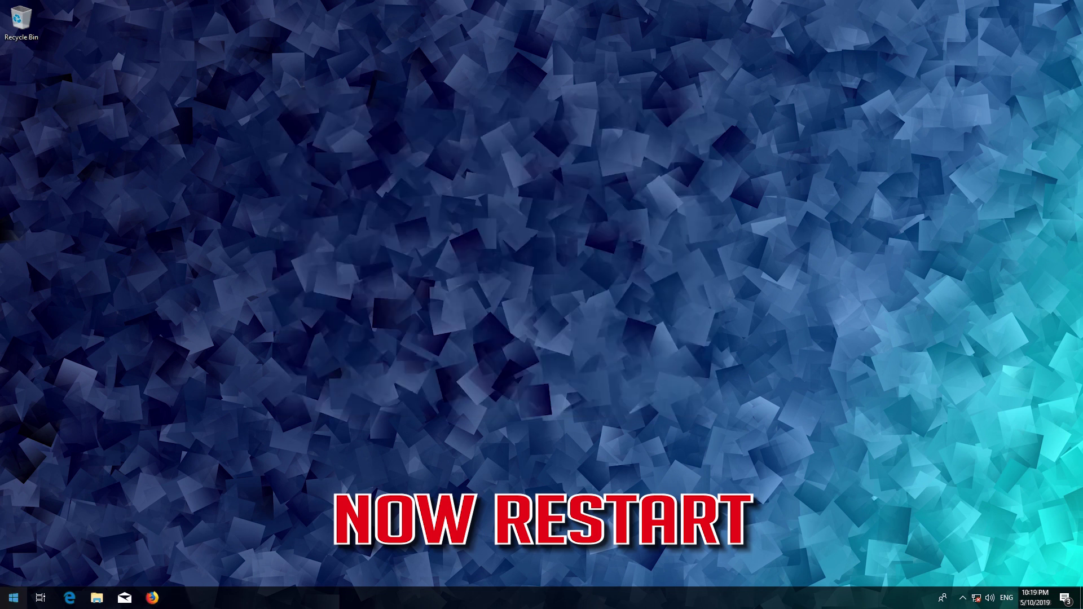
Restart the PC from the Start menu's power options
{"action": "left_click", "coordinate": [13, 598]}
{"action": "left_click", "coordinate": [14, 574]}
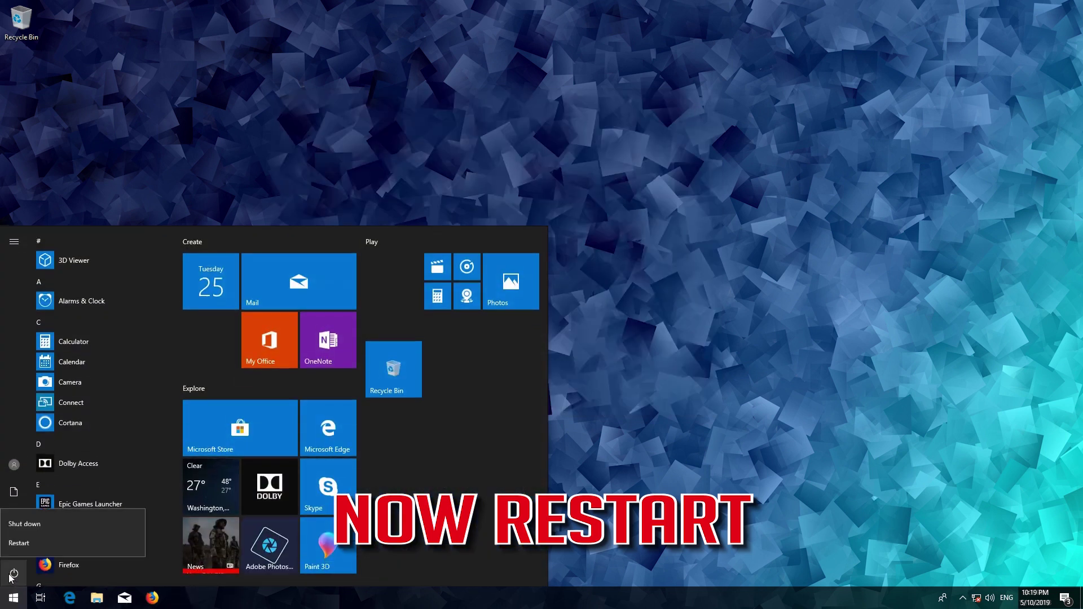
{"action": "left_click", "coordinate": [27, 545]}
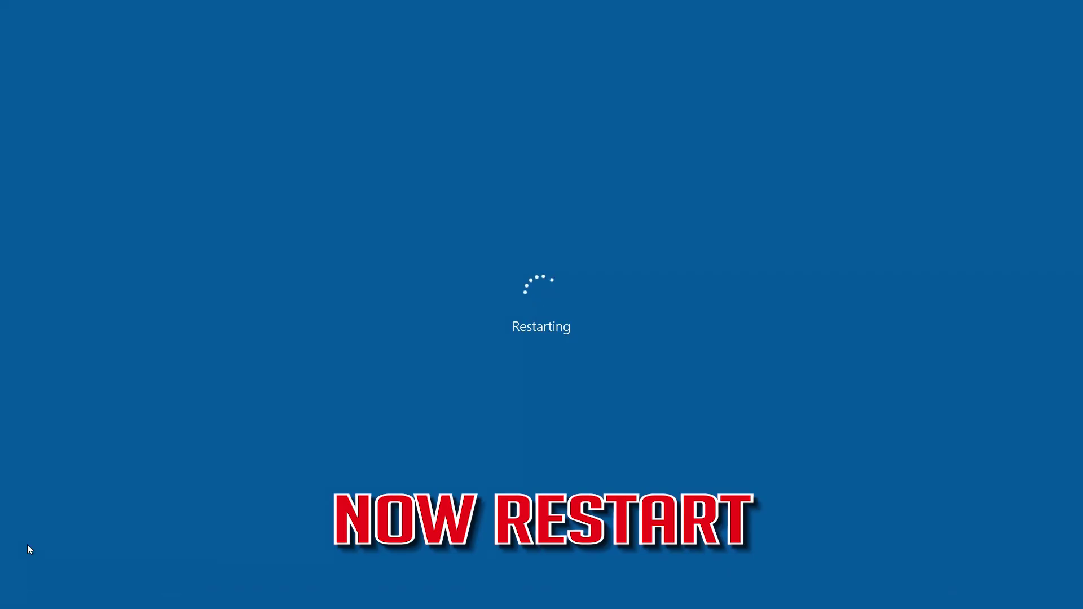